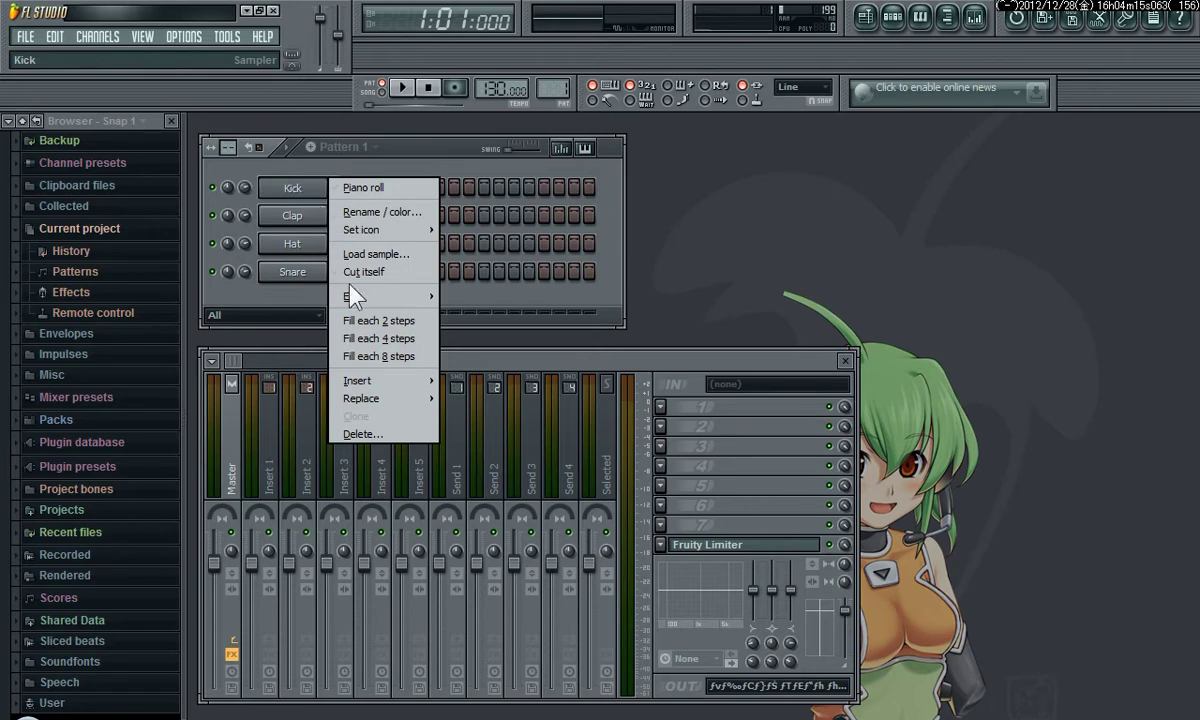
Insert an FL Keys channel above the Kick channel and move its plugin window clear of the channel rack and mixer
{"action": "mouse_move", "coordinate": [364, 384]}
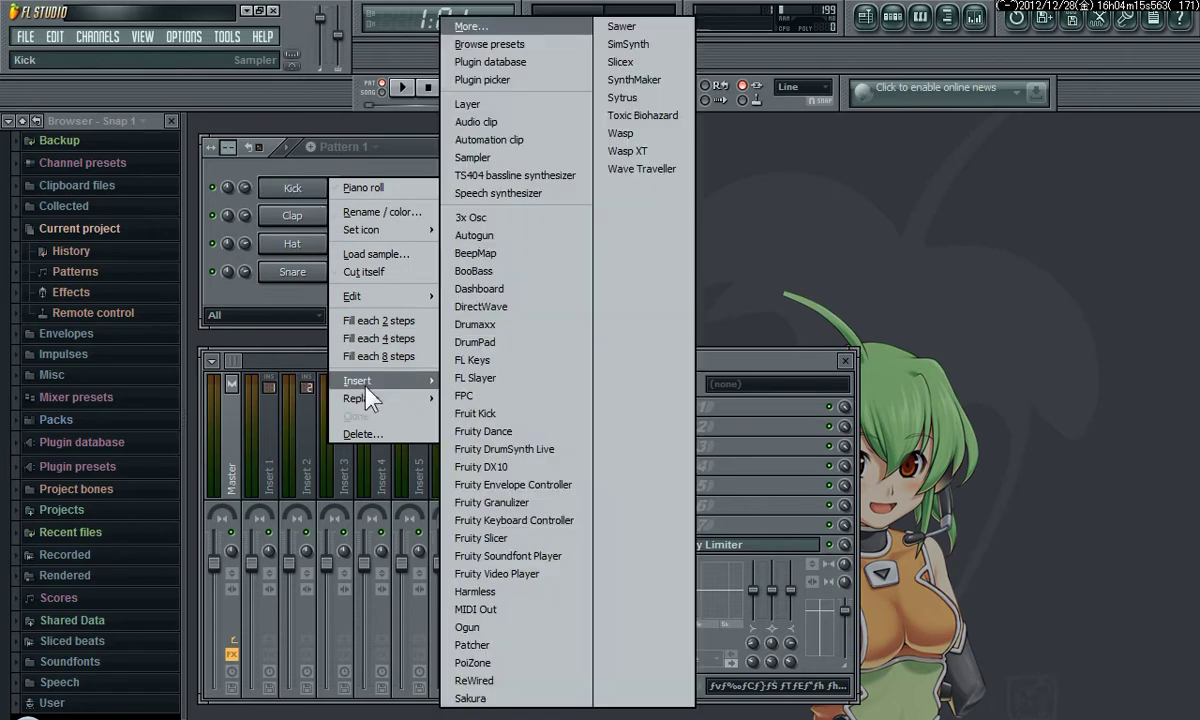
{"action": "left_click", "coordinate": [473, 360]}
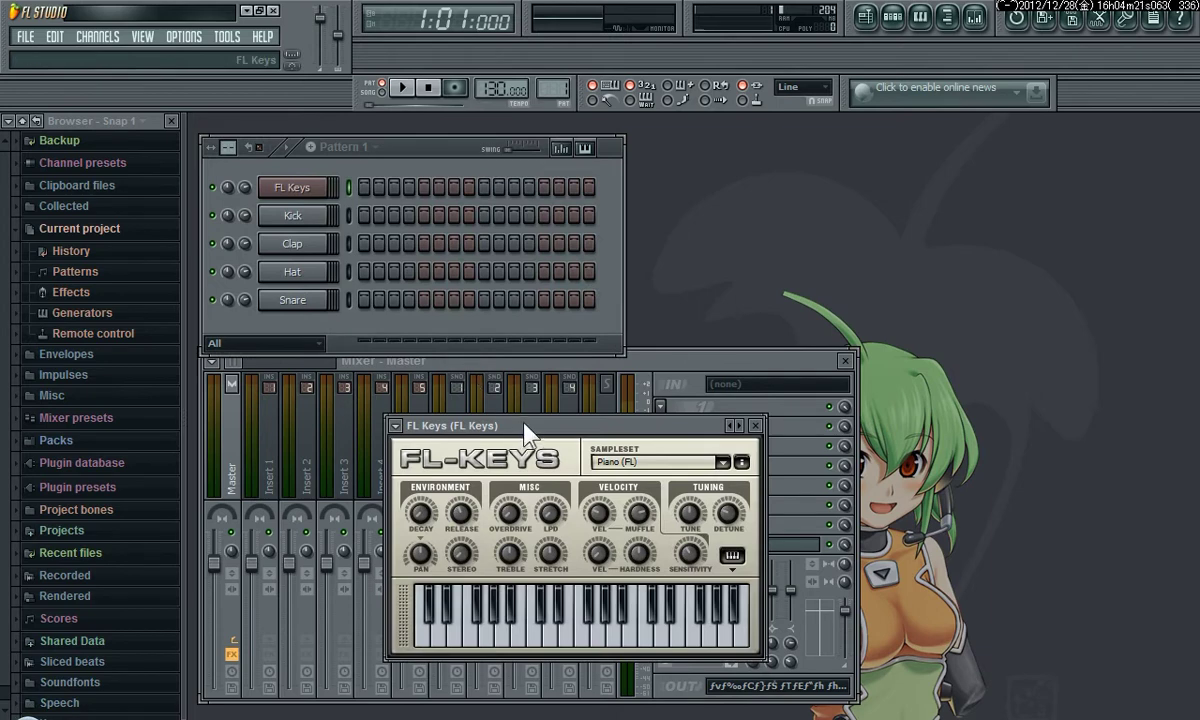
{"action": "left_click_drag", "start_coordinate": [522, 429], "coordinate": [945, 143]}
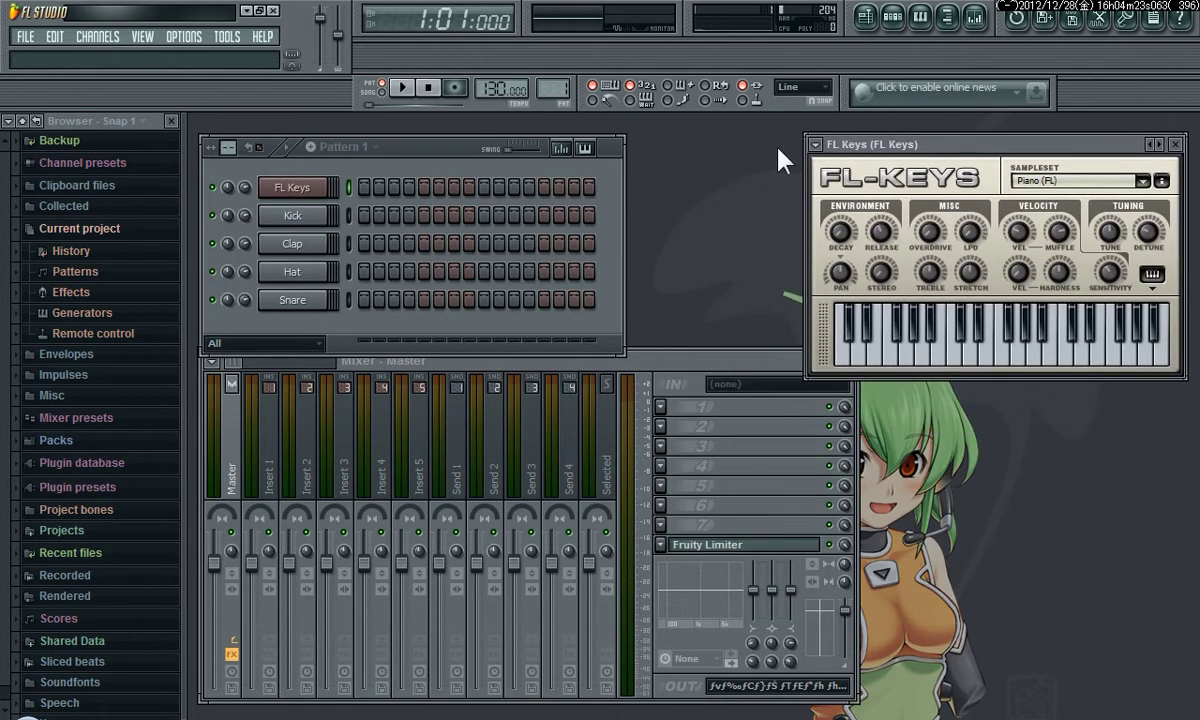
Open the FL Keys channel's piano roll and place a two-step C5 note at the start of bar 1
{"action": "right_click", "coordinate": [318, 187]}
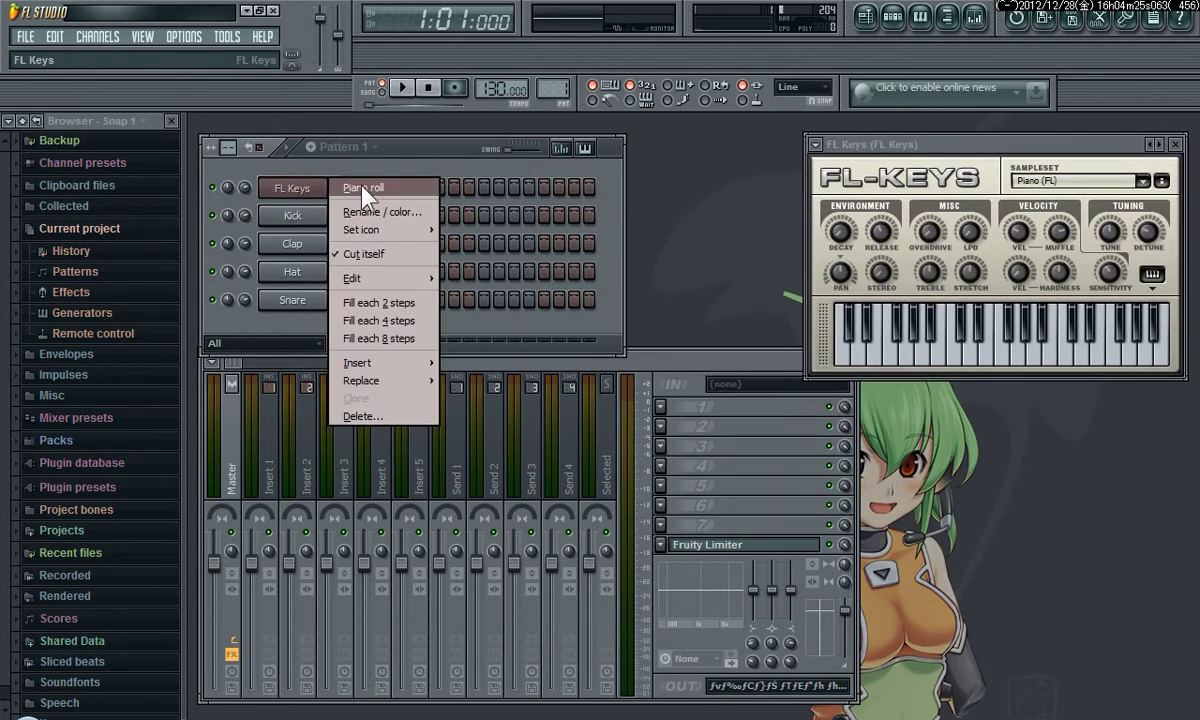
{"action": "left_click", "coordinate": [372, 189]}
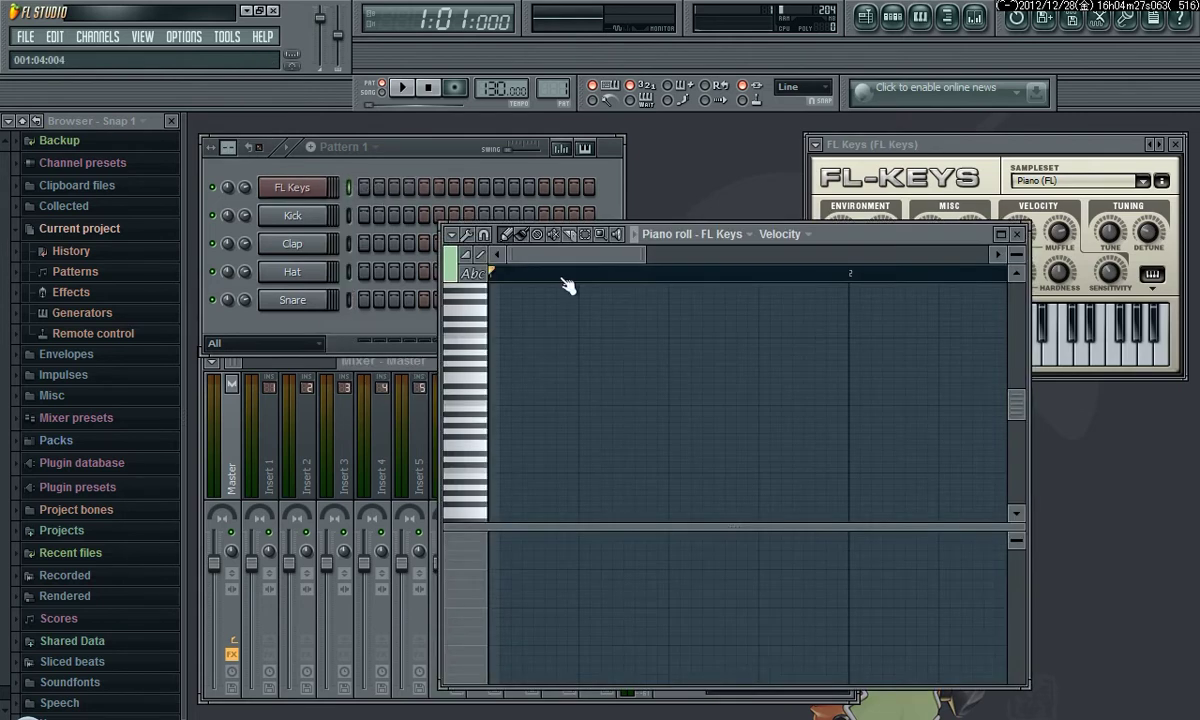
{"action": "left_click", "coordinate": [496, 404]}
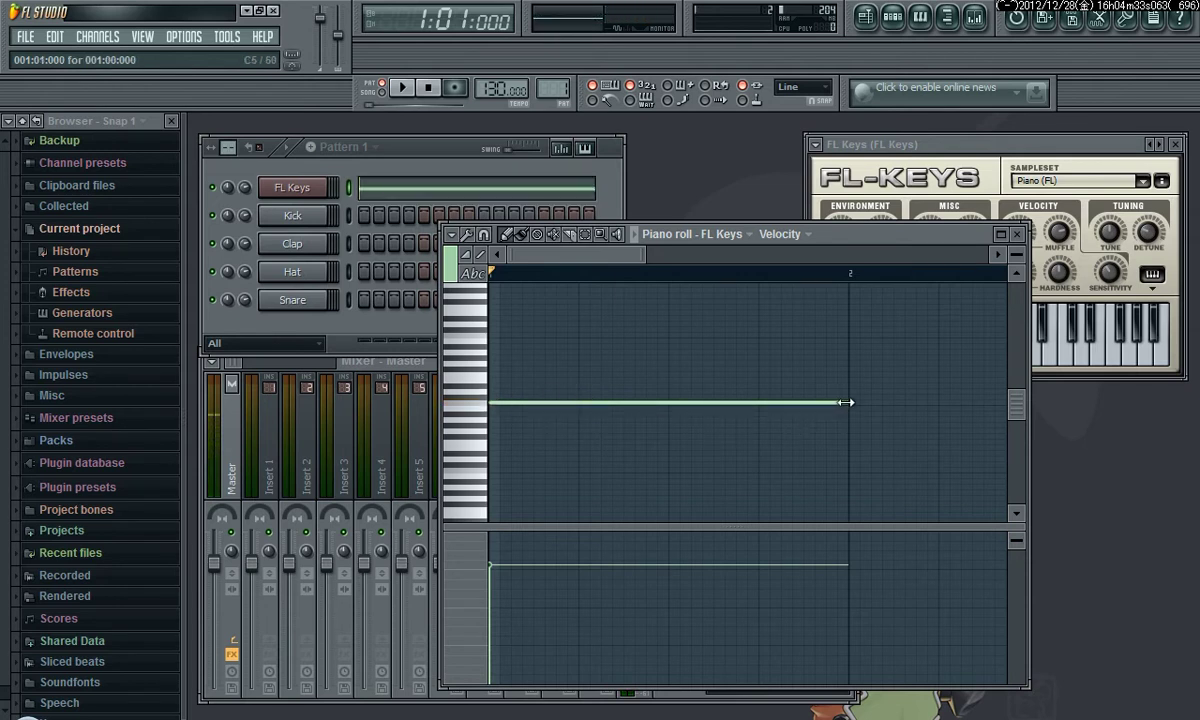
{"action": "left_click_drag", "start_coordinate": [846, 402], "coordinate": [531, 401]}
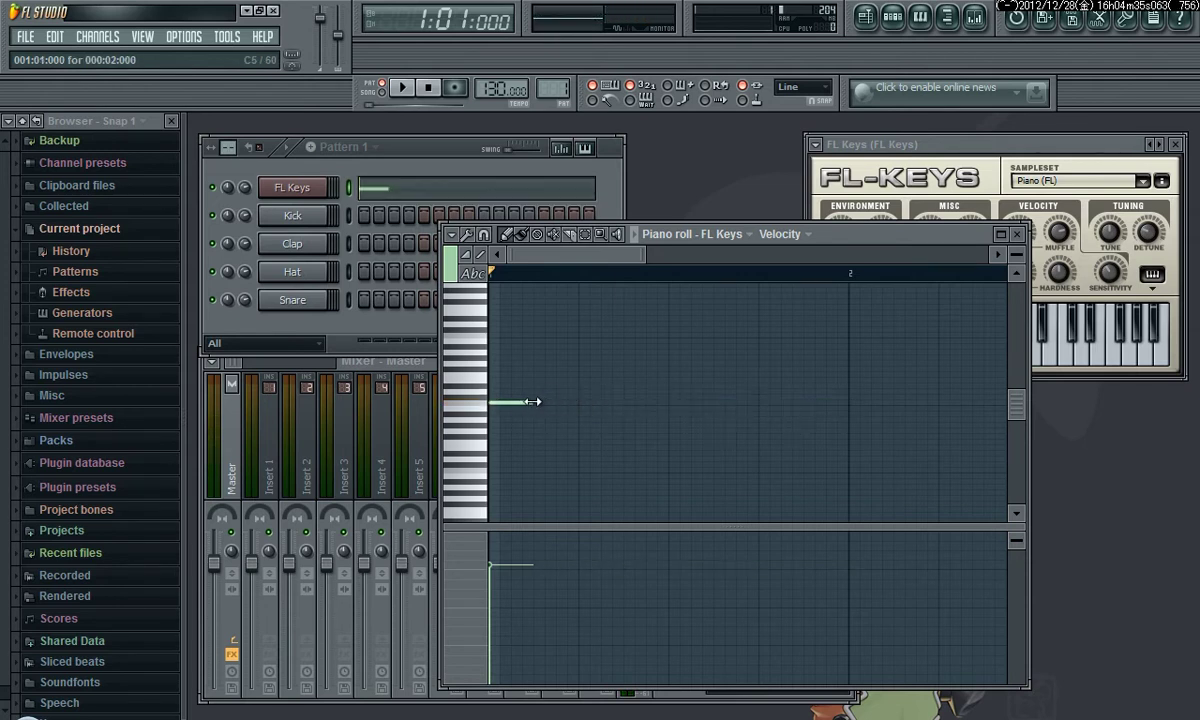
{"action": "left_click_drag", "start_coordinate": [1017, 255], "coordinate": [1021, 238]}
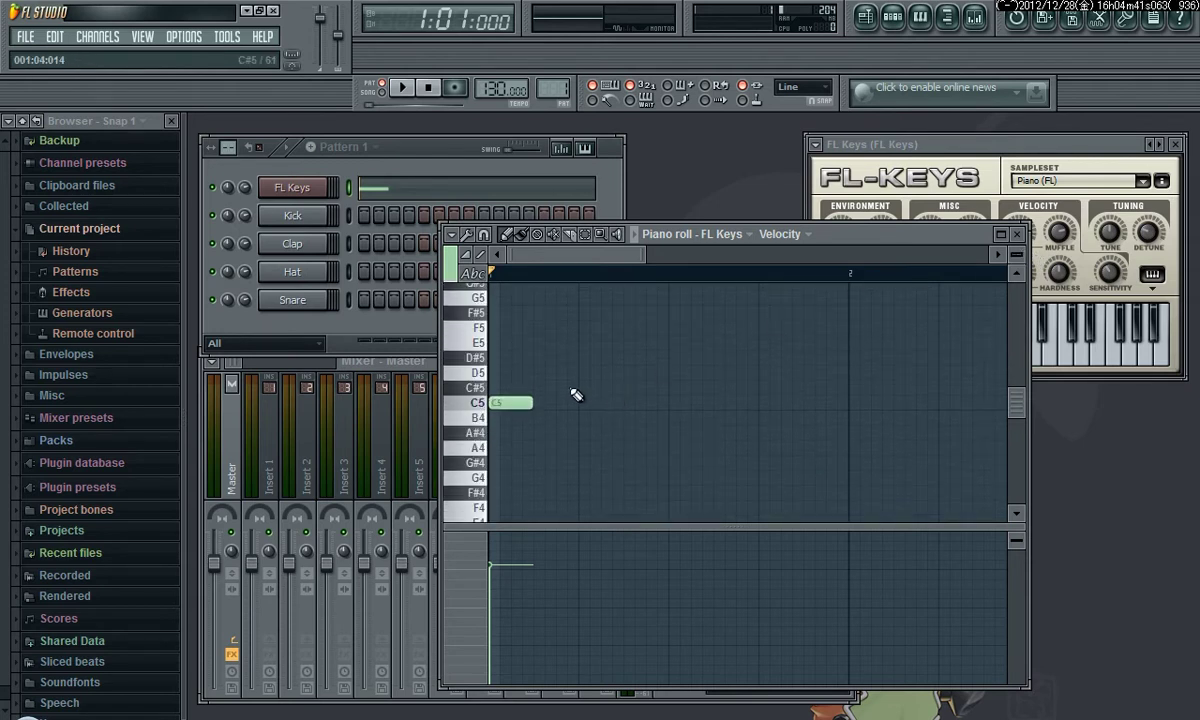
Continue the melody with two-step notes D5, E5, F5, E5 and D5, ending with a four-step C5 that fills bar 1
{"action": "left_click_drag", "start_coordinate": [552, 373], "coordinate": [530, 372]}
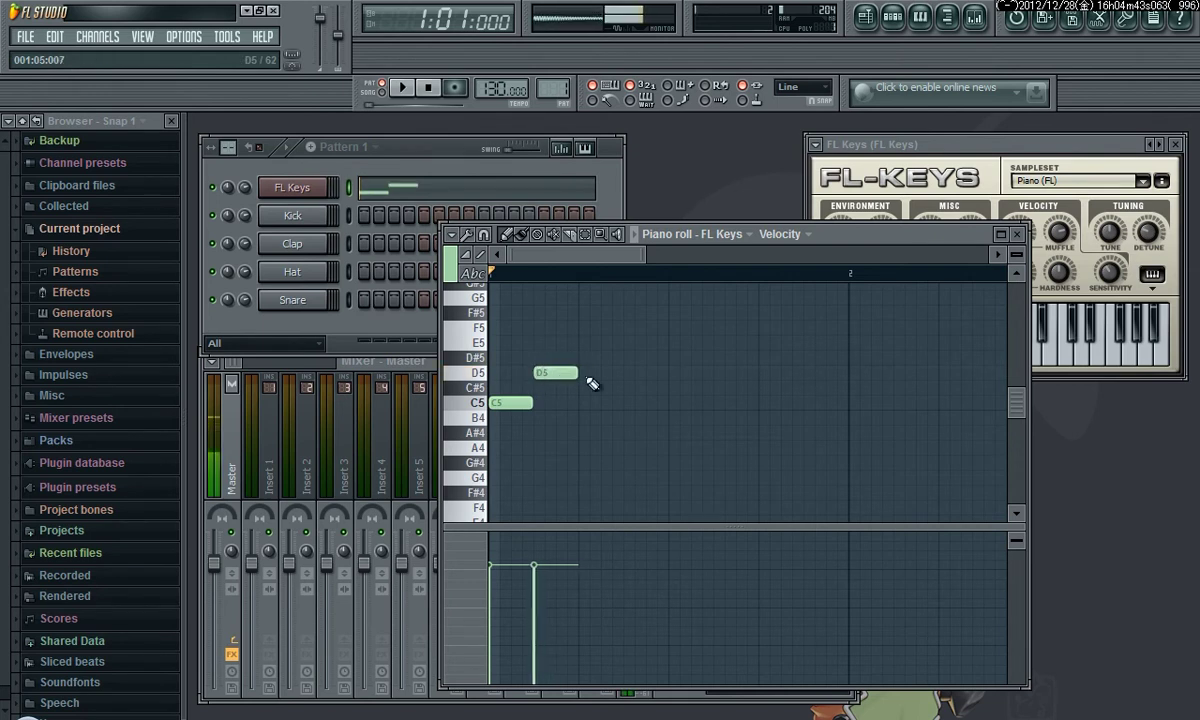
{"action": "left_click", "coordinate": [588, 343]}
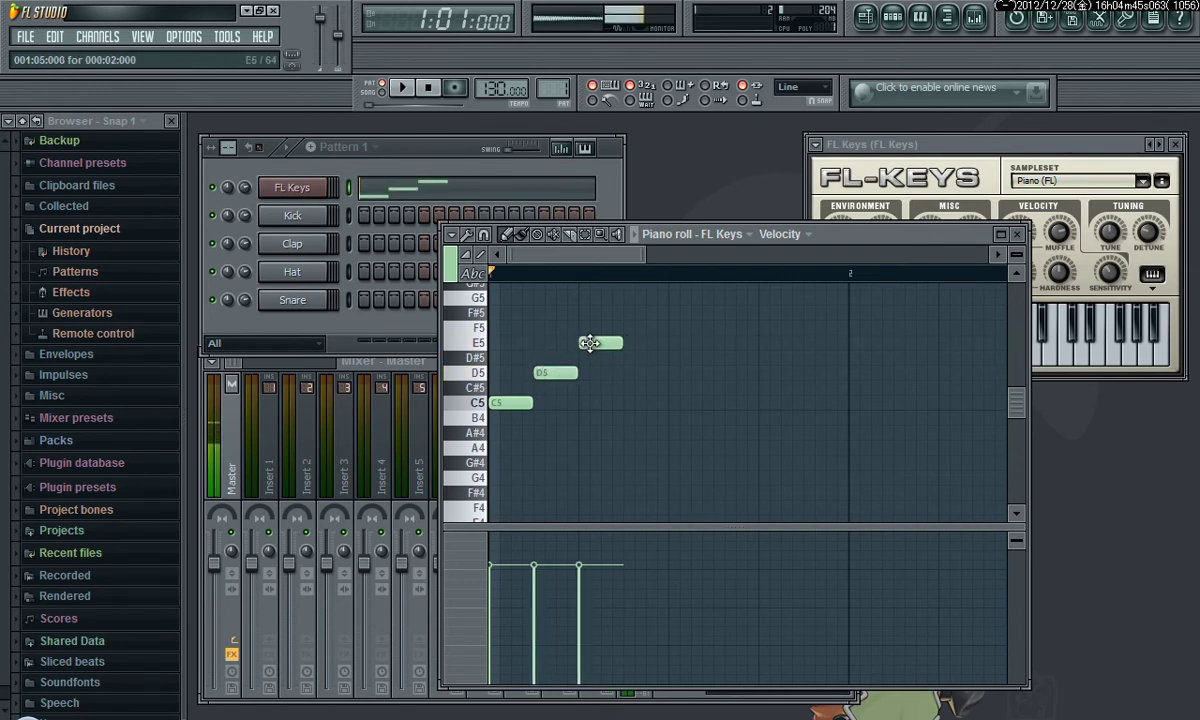
{"action": "left_click", "coordinate": [632, 327]}
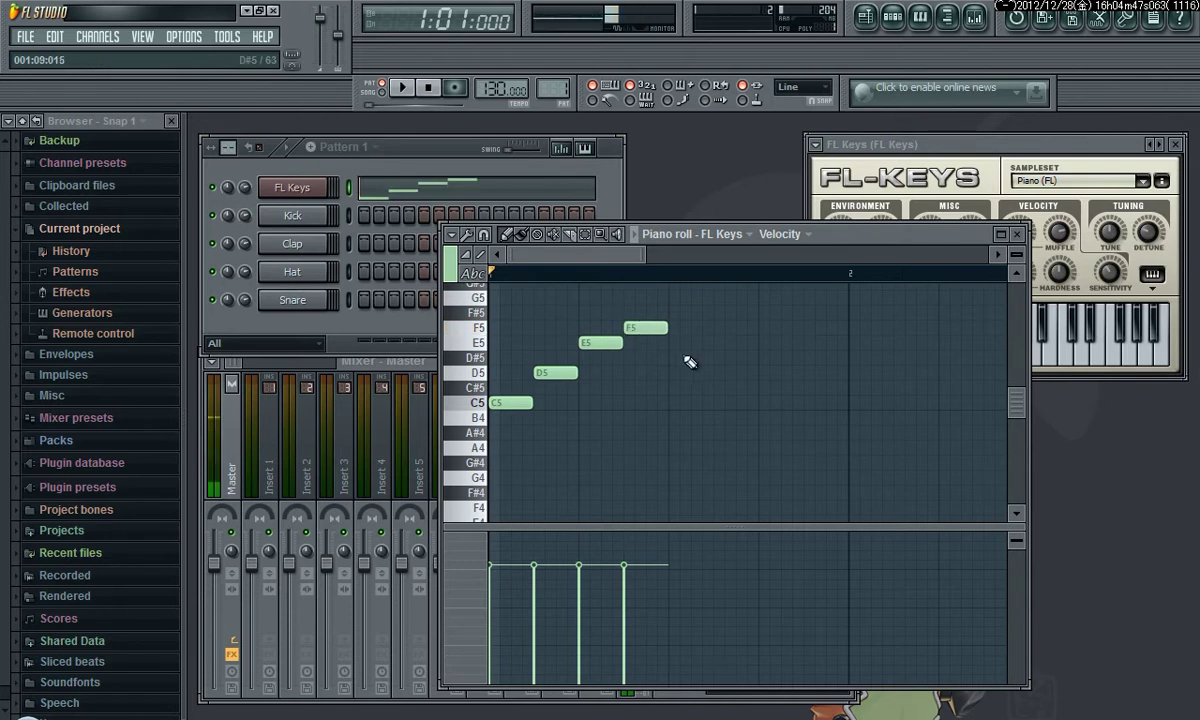
{"action": "left_click", "coordinate": [679, 343]}
{"action": "left_click_drag", "start_coordinate": [679, 343], "coordinate": [669, 343]}
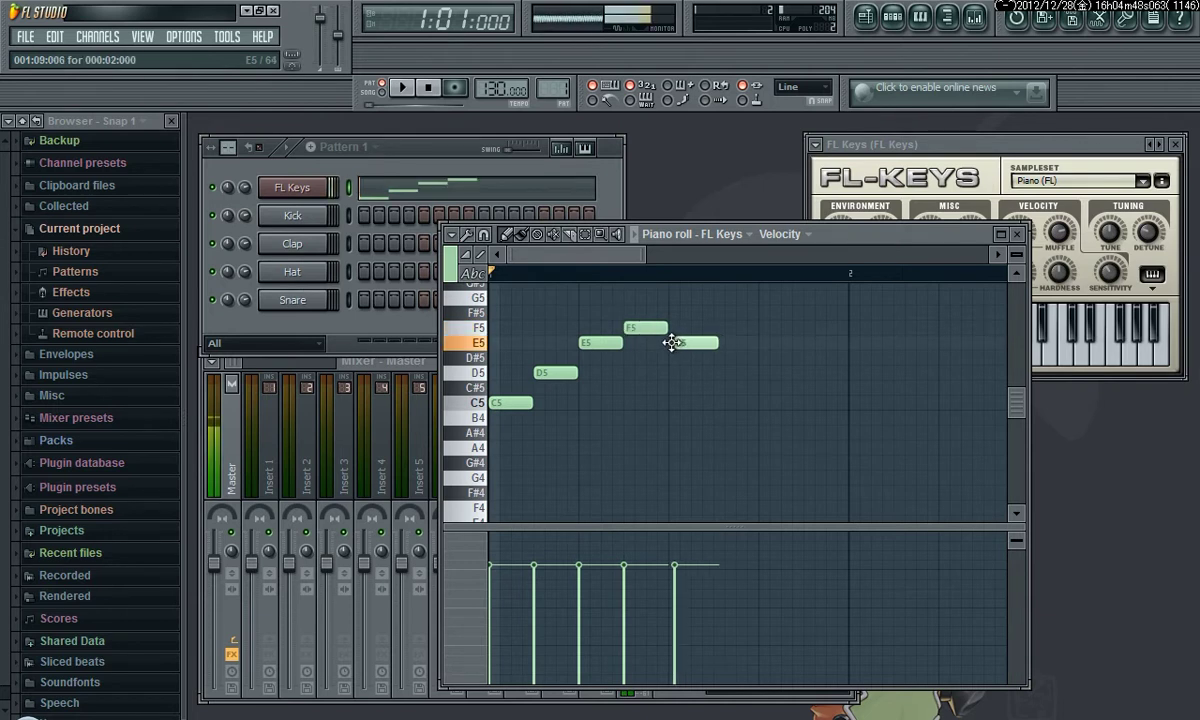
{"action": "left_click", "coordinate": [716, 372]}
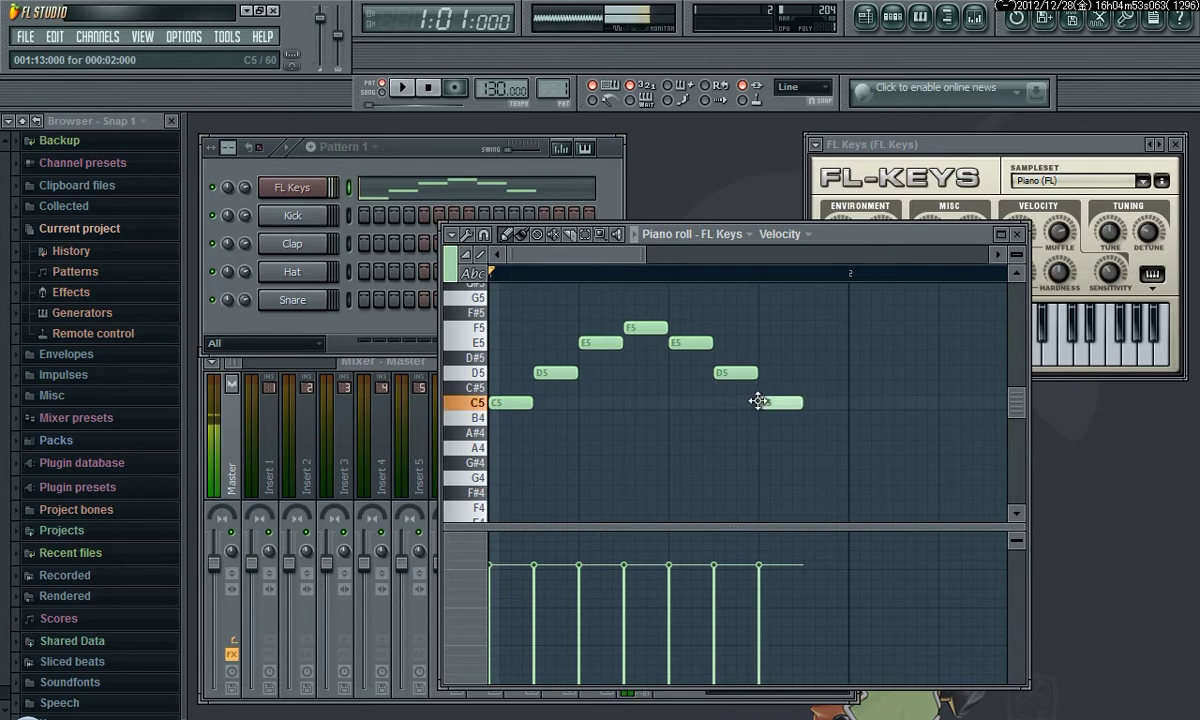
{"action": "left_click", "coordinate": [762, 402]}
{"action": "left_click_drag", "start_coordinate": [800, 404], "coordinate": [840, 410]}
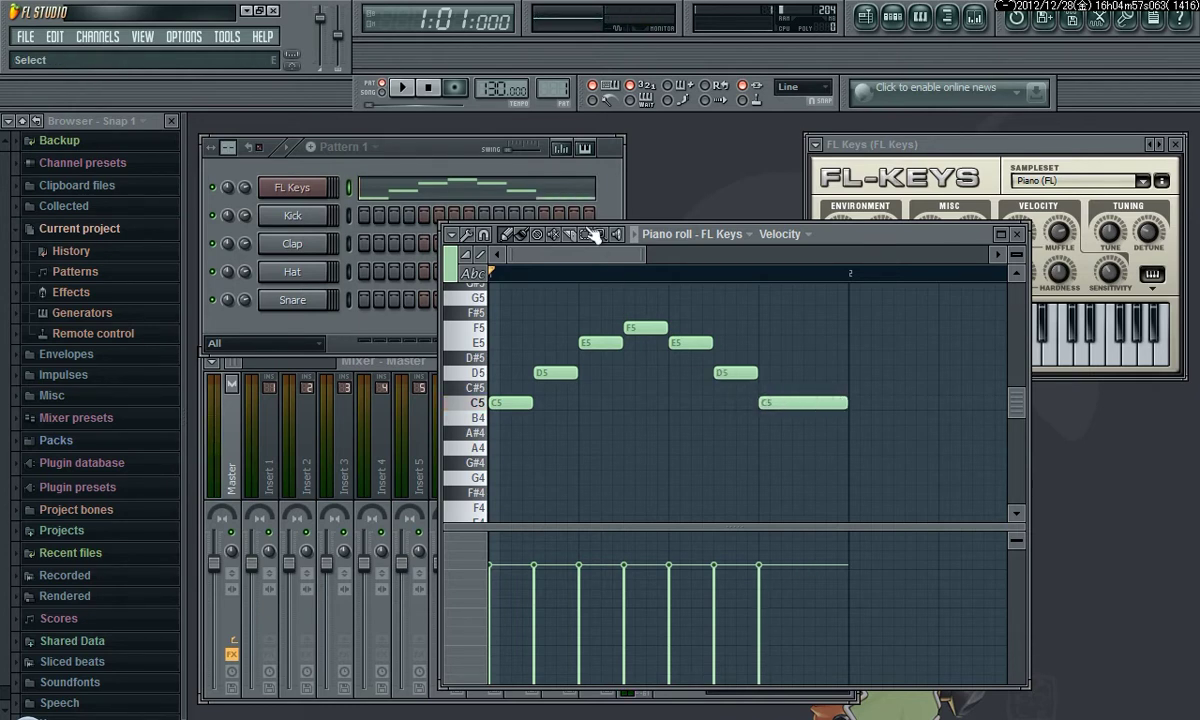
Play the pattern, lower the tempo to 70 BPM while listening, and pause playback
{"action": "left_click", "coordinate": [403, 90]}
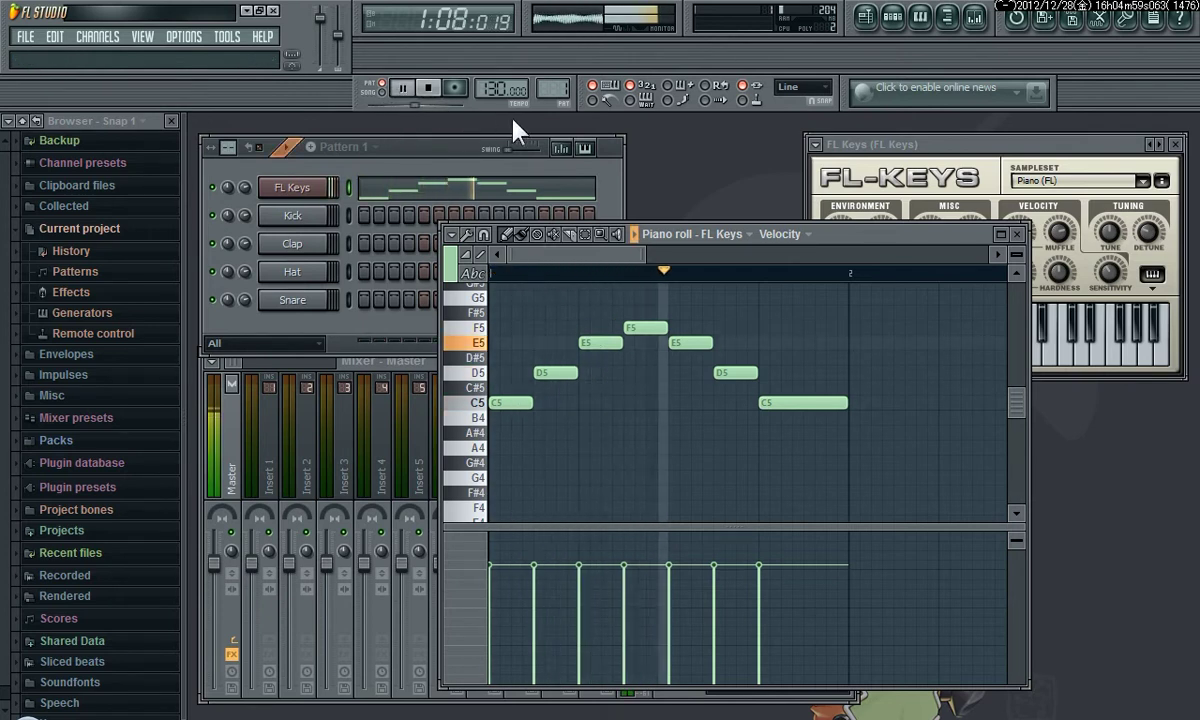
{"action": "left_click_drag", "start_coordinate": [494, 90], "coordinate": [494, 150]}
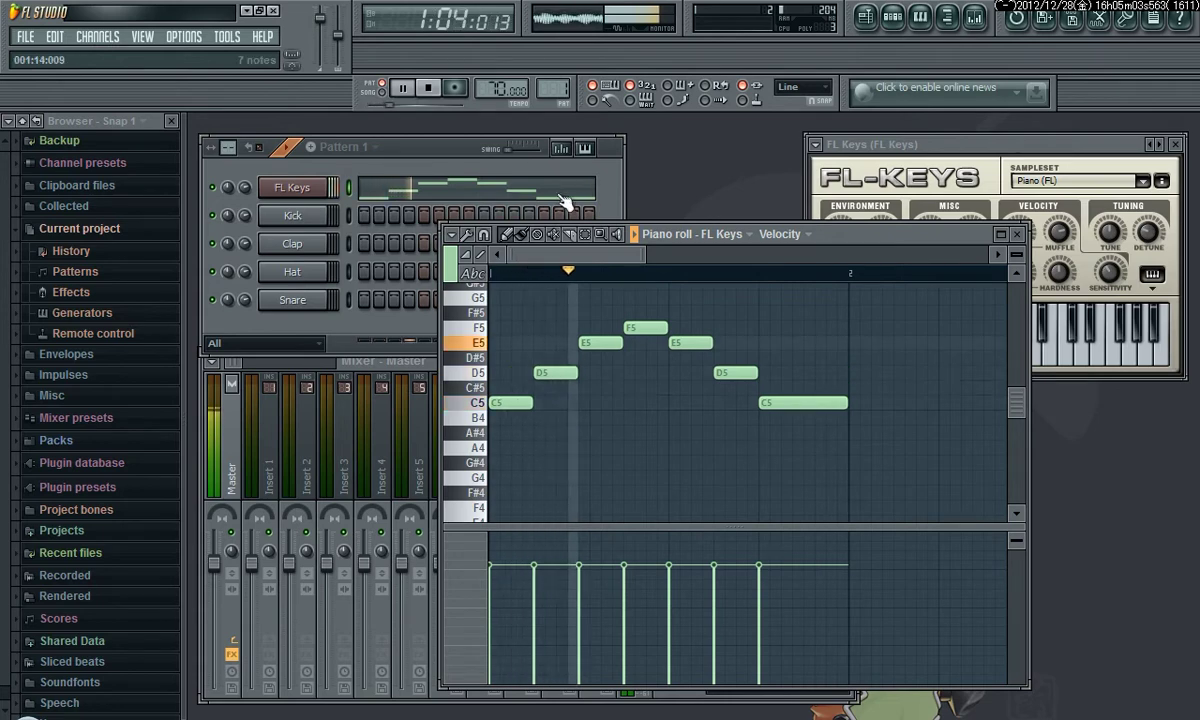
{"action": "left_click", "coordinate": [401, 89]}
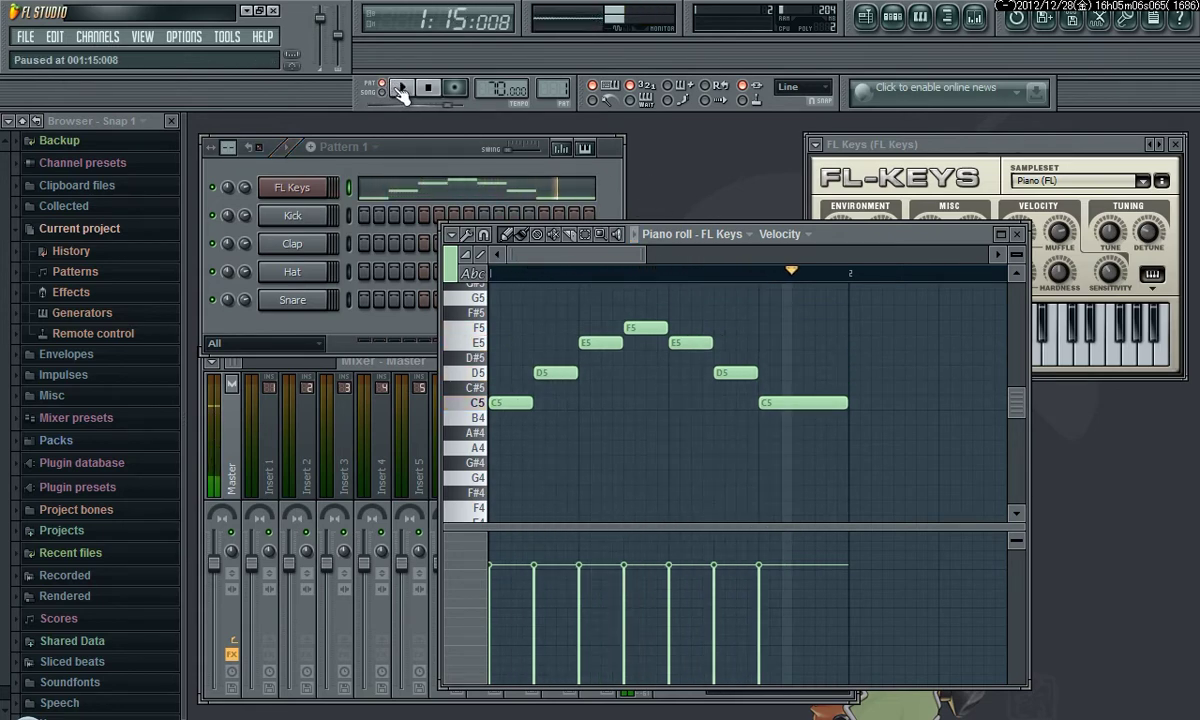
Close the piano roll, insert a Fruity Soundfont Player channel above Kick, and place its channel settings window beside the mixer
{"action": "left_click", "coordinate": [1017, 235]}
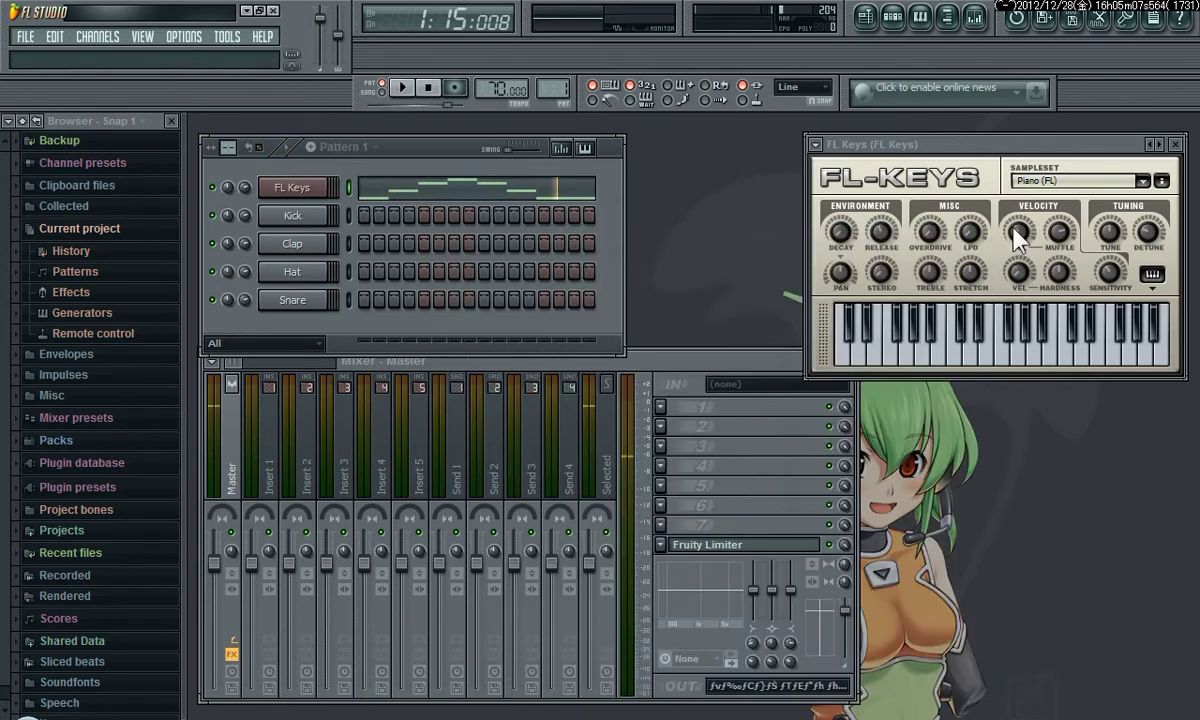
{"action": "right_click", "coordinate": [288, 216]}
{"action": "mouse_move", "coordinate": [362, 414]}
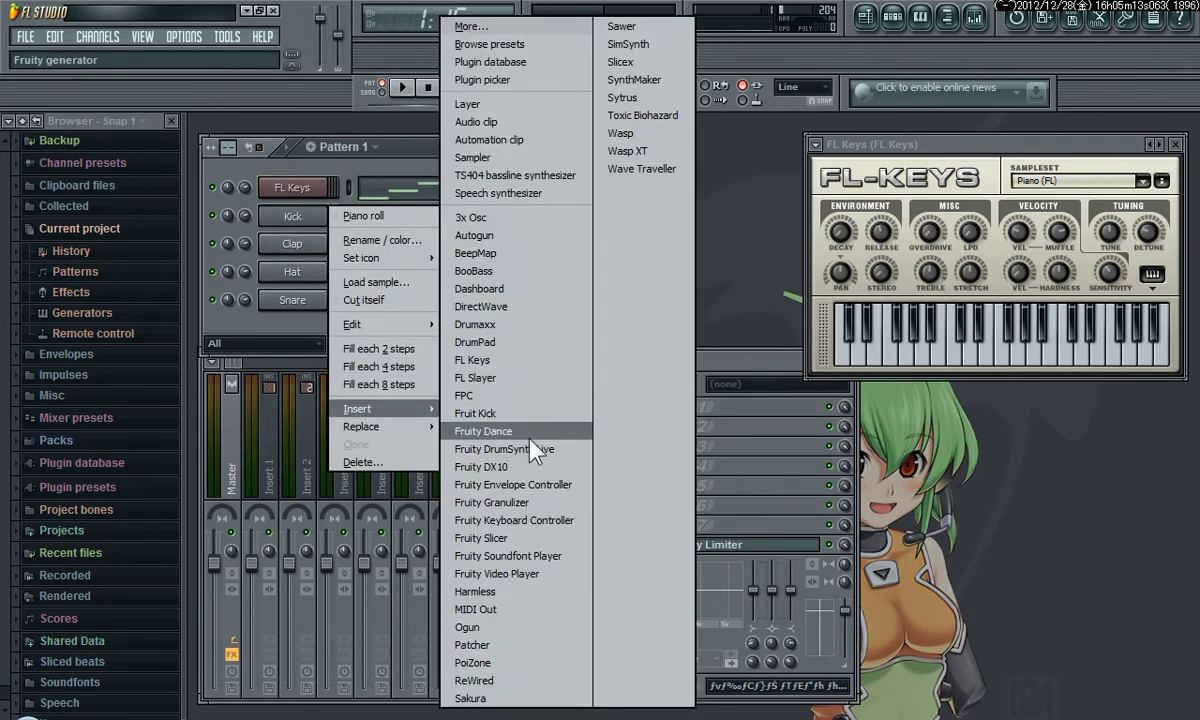
{"action": "left_click", "coordinate": [503, 556]}
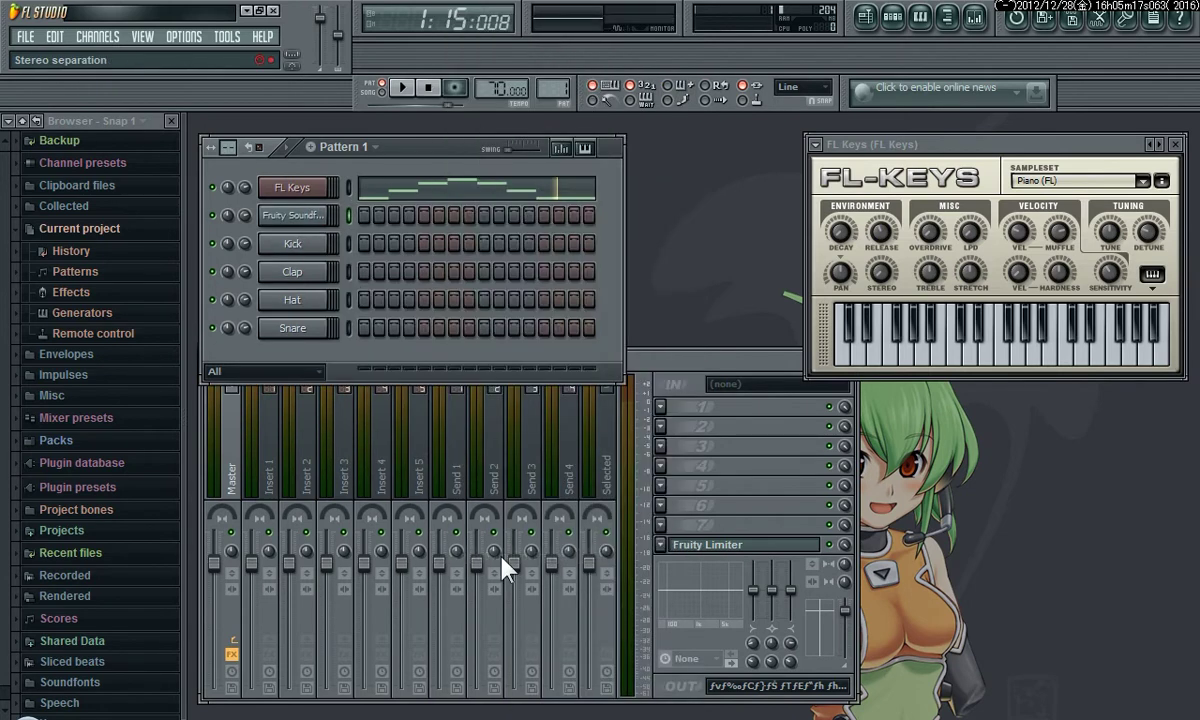
{"action": "left_click", "coordinate": [304, 216]}
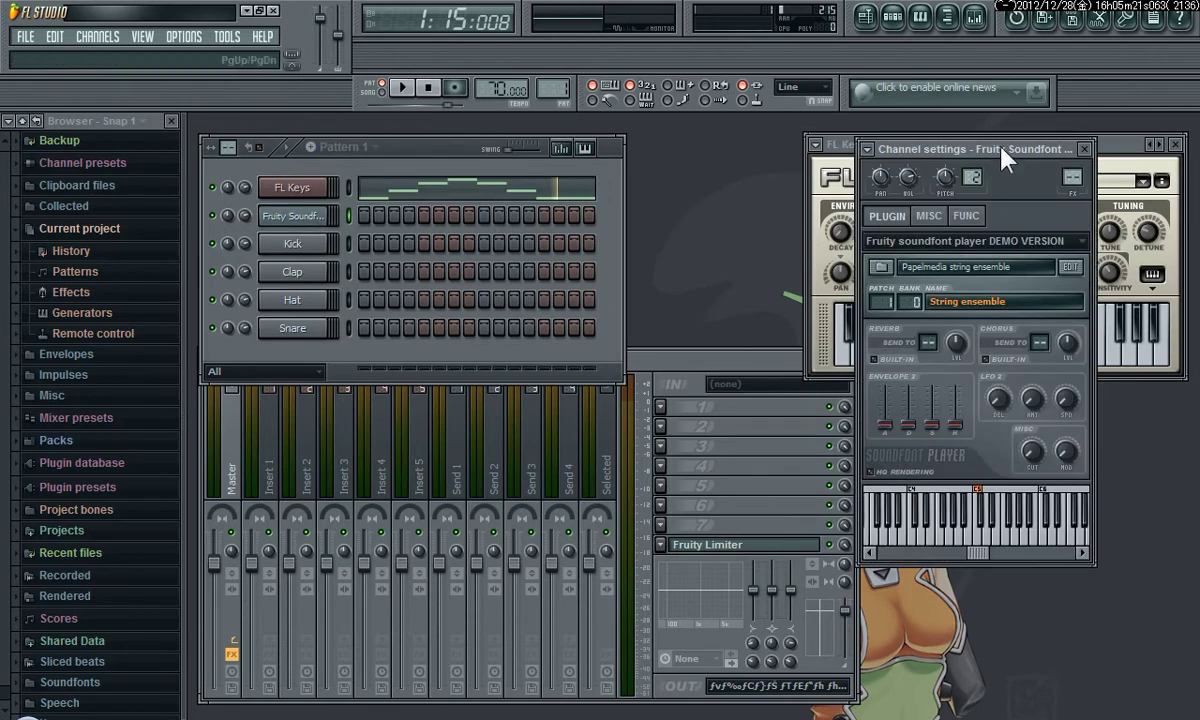
{"action": "left_click_drag", "start_coordinate": [1001, 147], "coordinate": [1048, 139]}
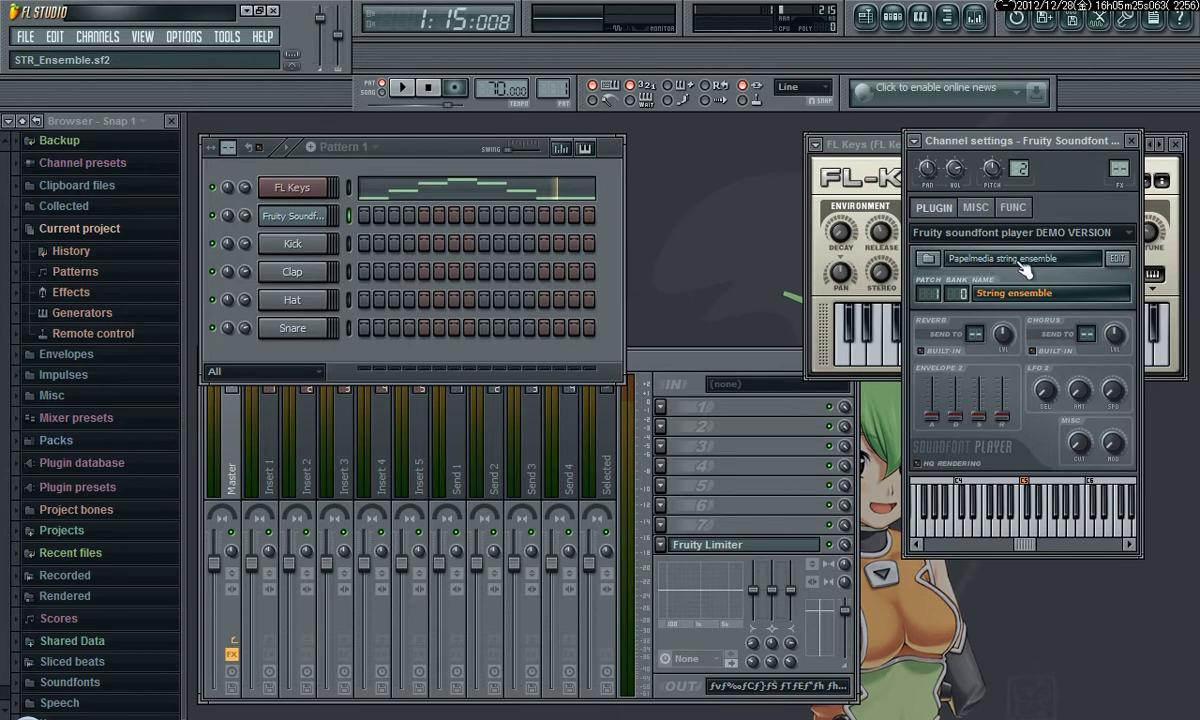
Load the soundfont Honoka-Mei.sf2 from the Honoka-Mei folder on the desktop into the Fruity Soundfont Player
{"action": "left_click", "coordinate": [931, 261]}
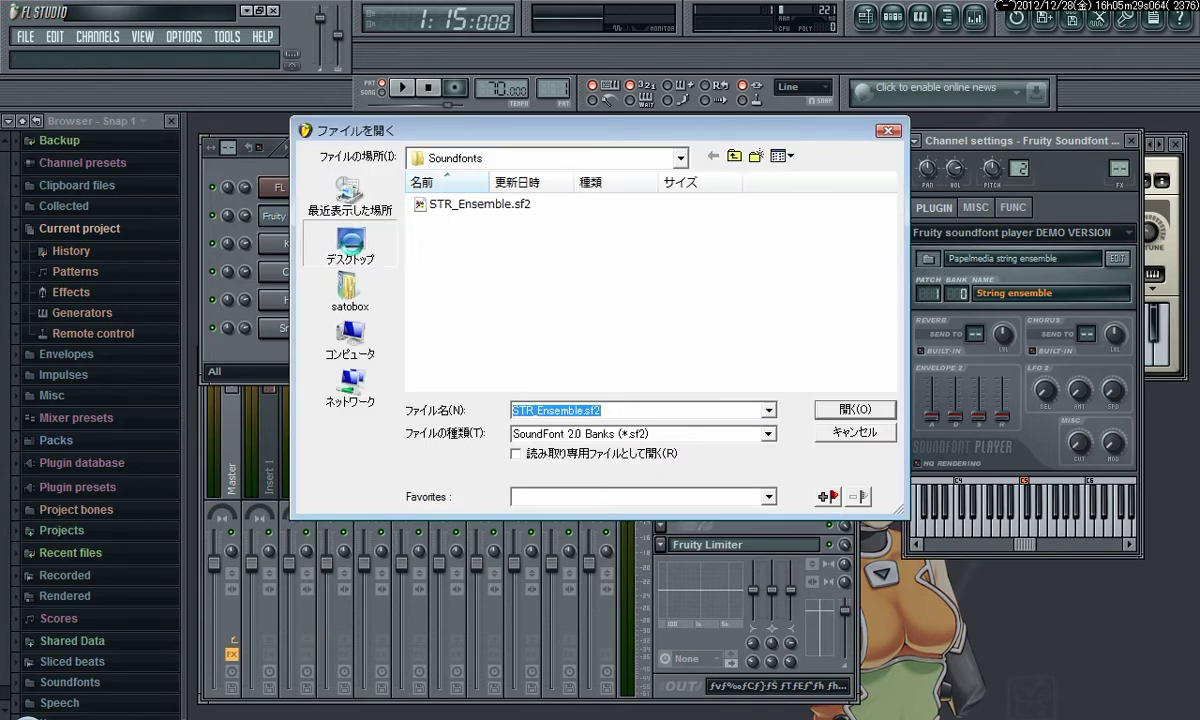
{"action": "left_click", "coordinate": [350, 245]}
{"action": "double_click", "coordinate": [472, 330]}
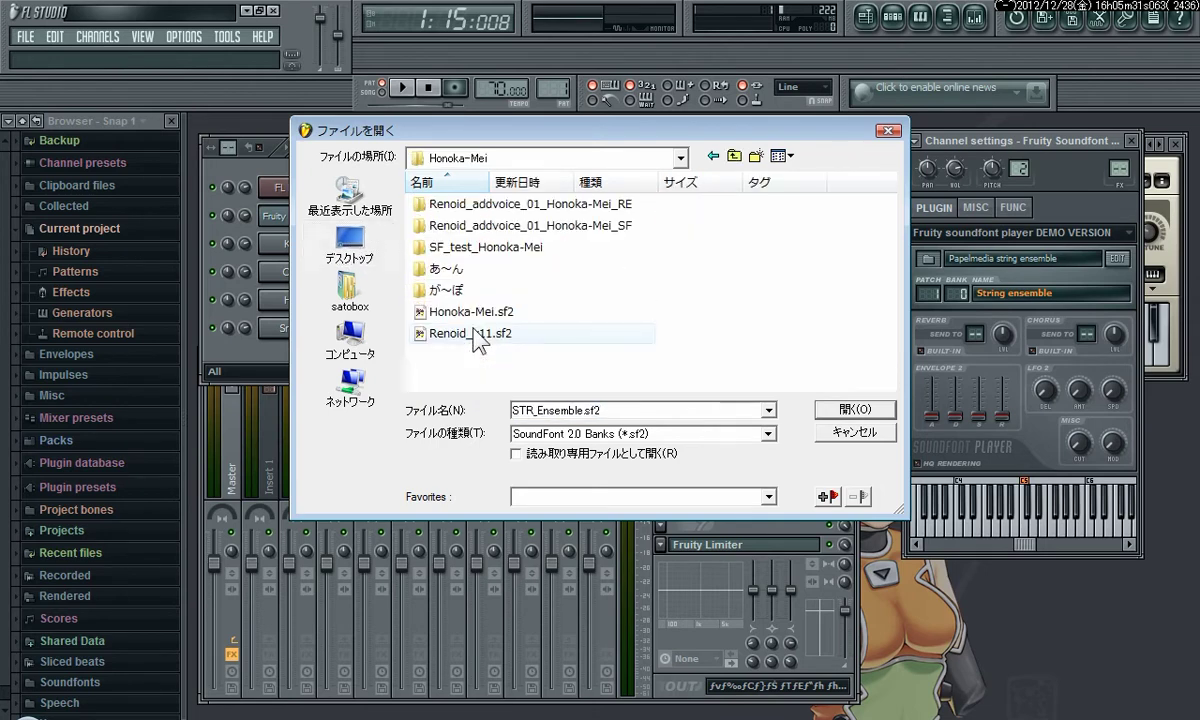
{"action": "left_click", "coordinate": [470, 312]}
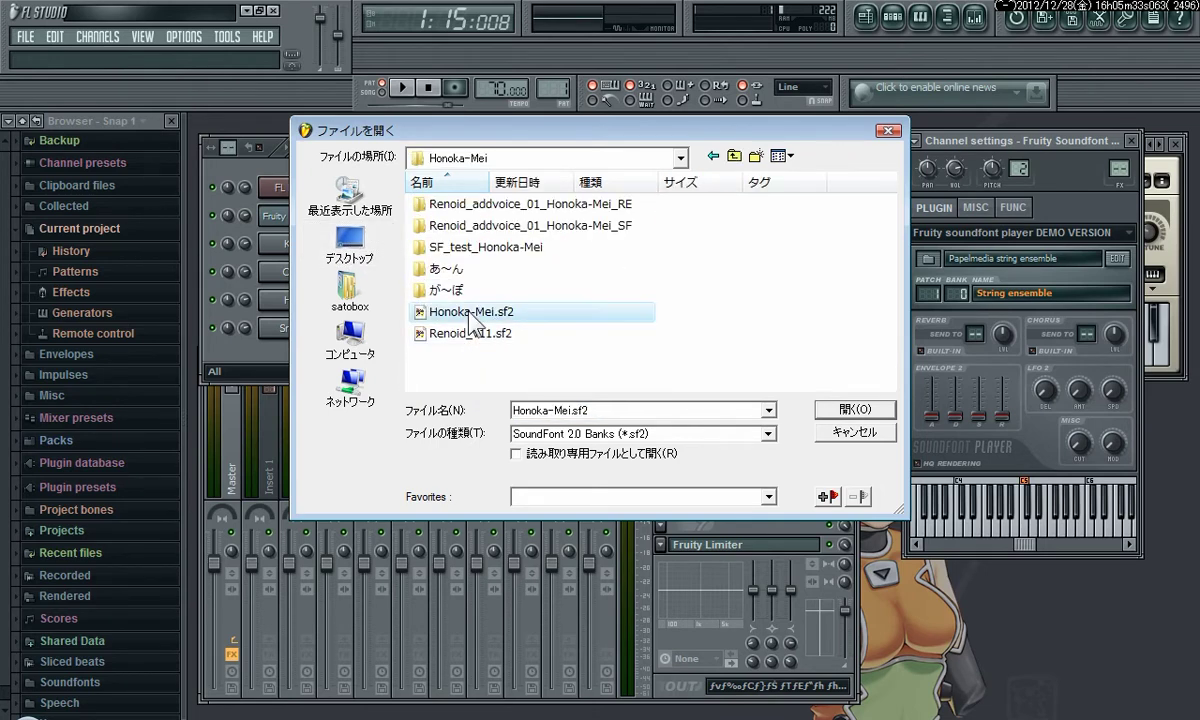
{"action": "double_click", "coordinate": [470, 313]}
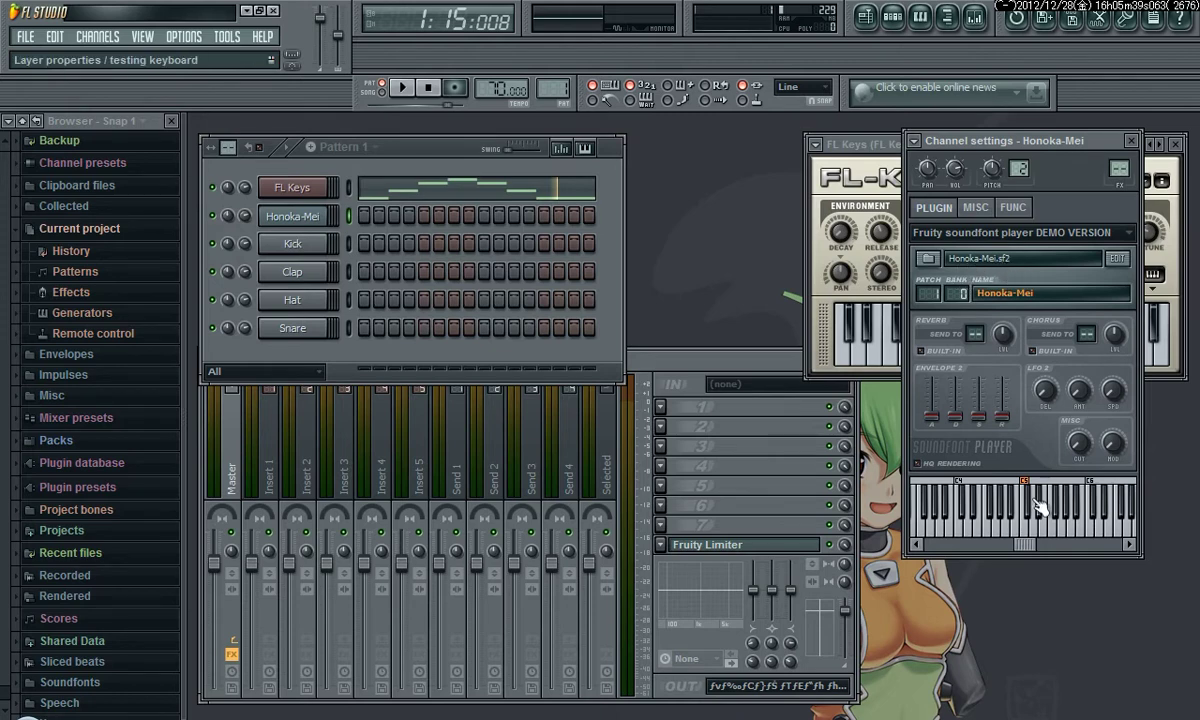
Audition several low keys of the Honoka-Mei soundfont on the channel's test keyboard
{"action": "left_click", "coordinate": [960, 528]}
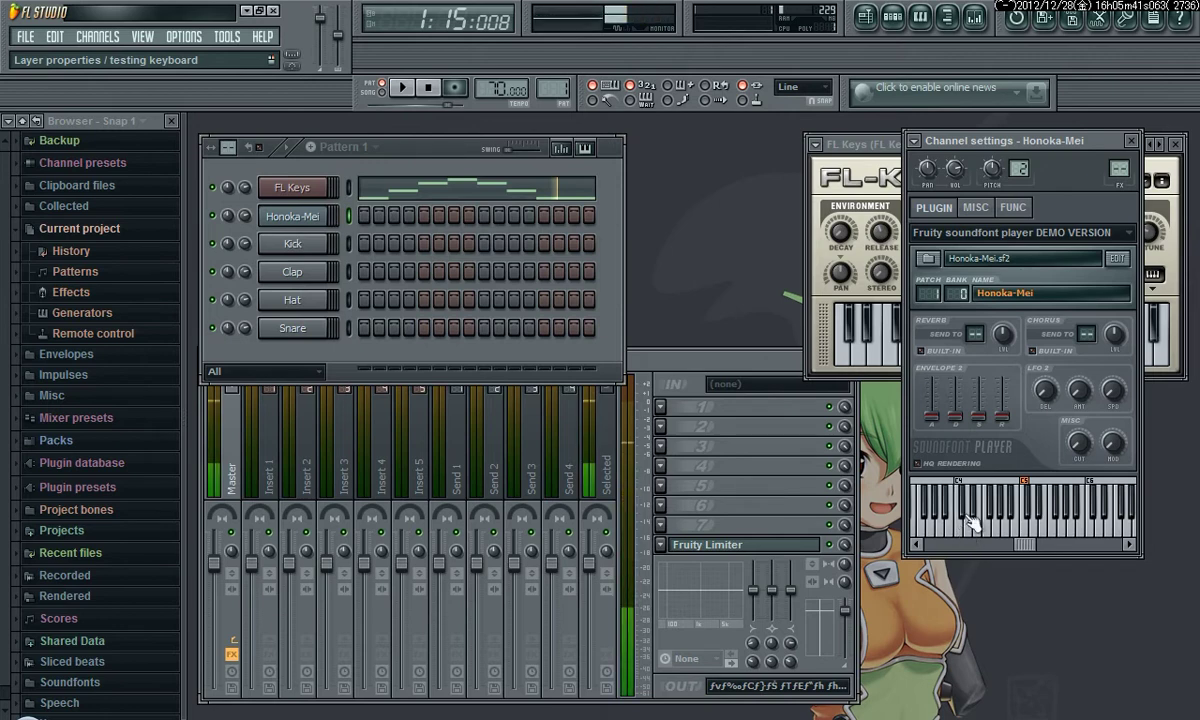
{"action": "left_click", "coordinate": [964, 512]}
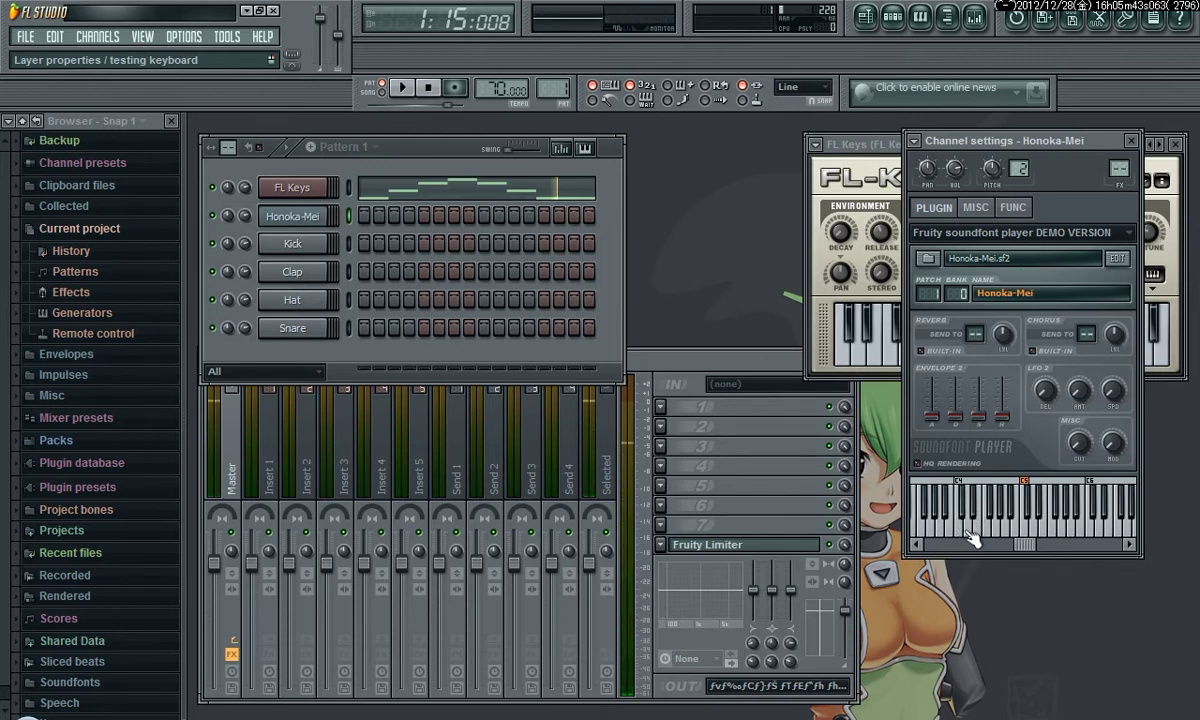
{"action": "left_click", "coordinate": [972, 533]}
{"action": "left_click", "coordinate": [984, 527]}
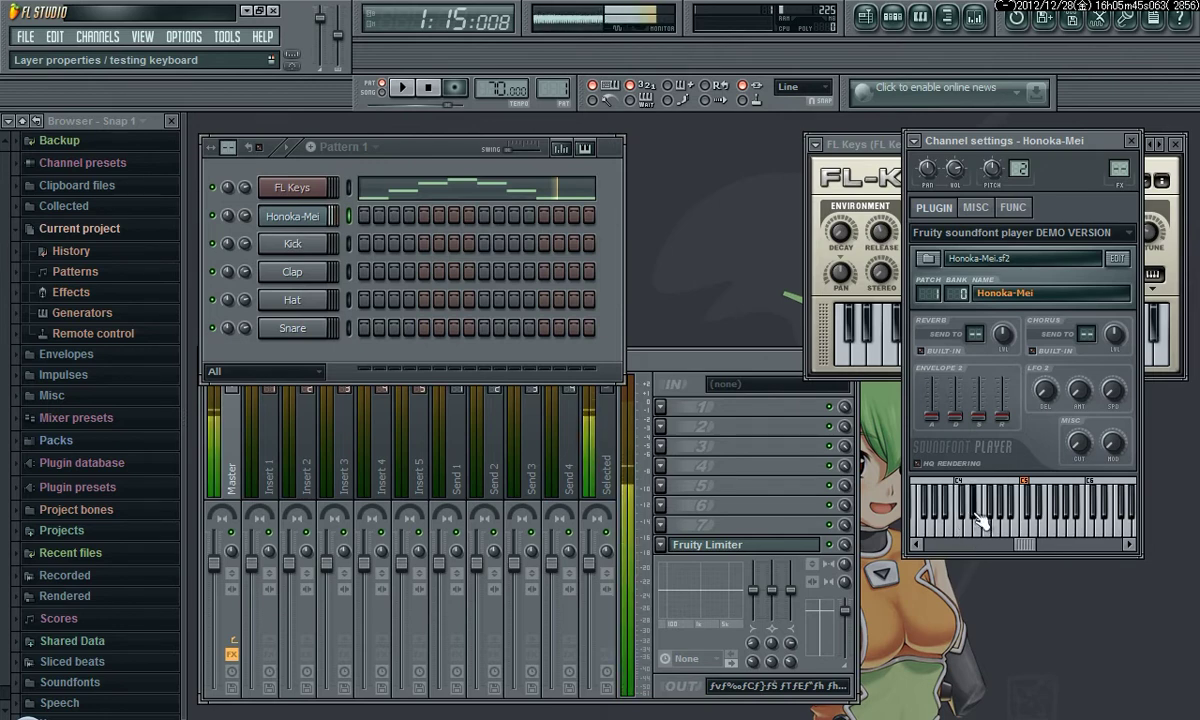
{"action": "left_click", "coordinate": [984, 536]}
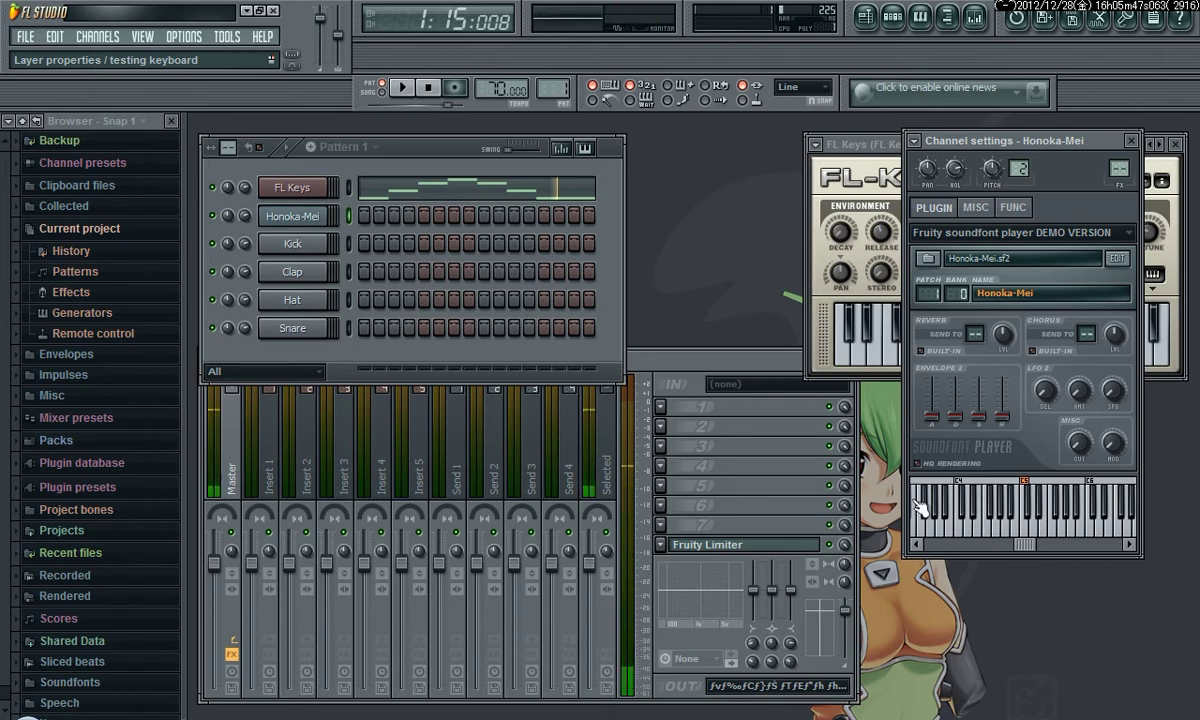
Open the Honoka-Mei channel's piano roll and place two consecutive notes, each two steps long, the second slightly lower, from the start of bar 1
{"action": "right_click", "coordinate": [296, 216]}
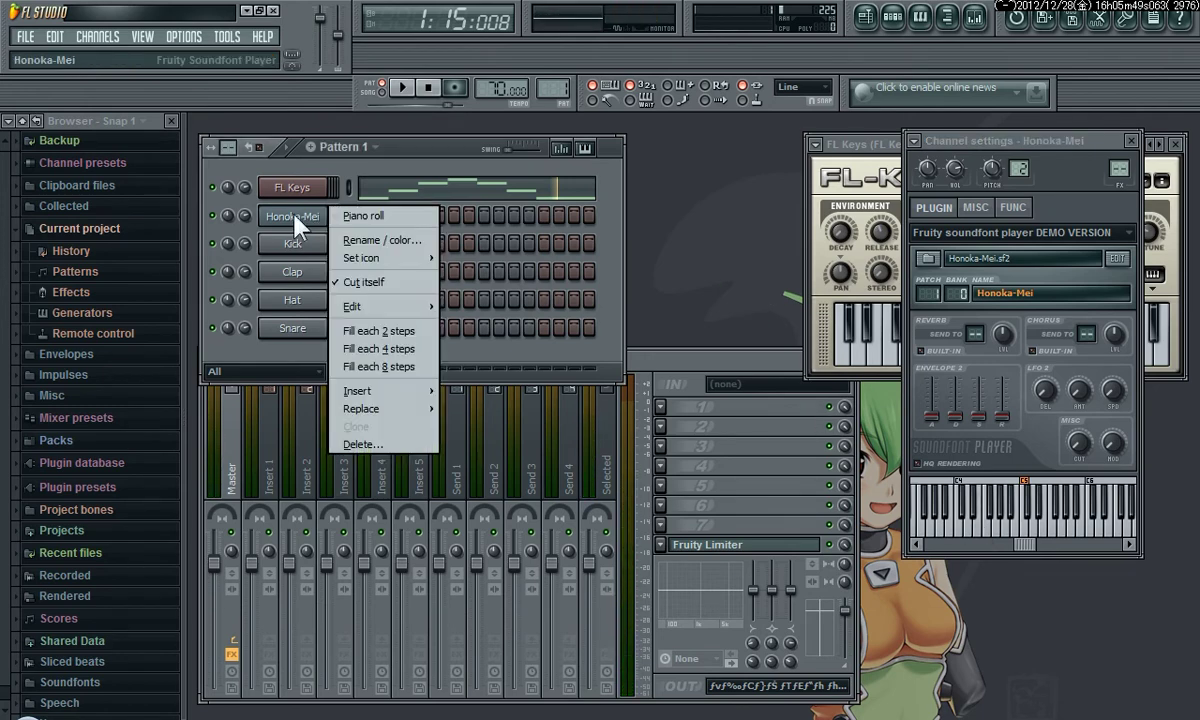
{"action": "left_click", "coordinate": [374, 217]}
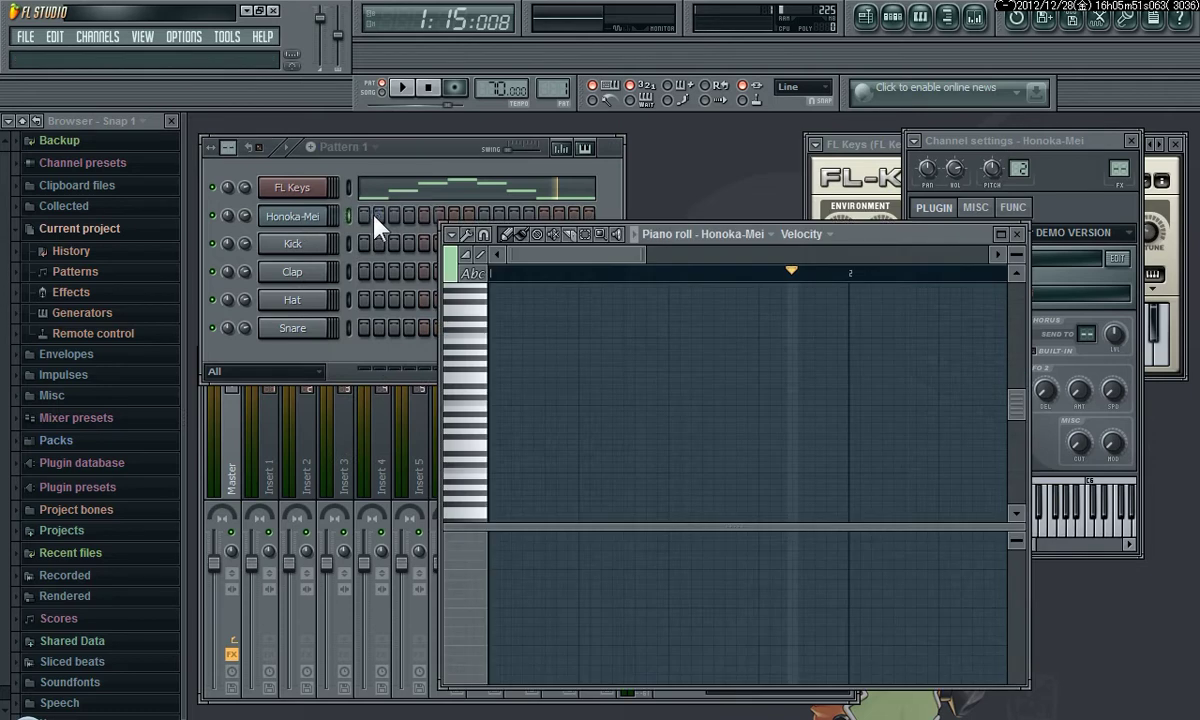
{"action": "left_click", "coordinate": [496, 440]}
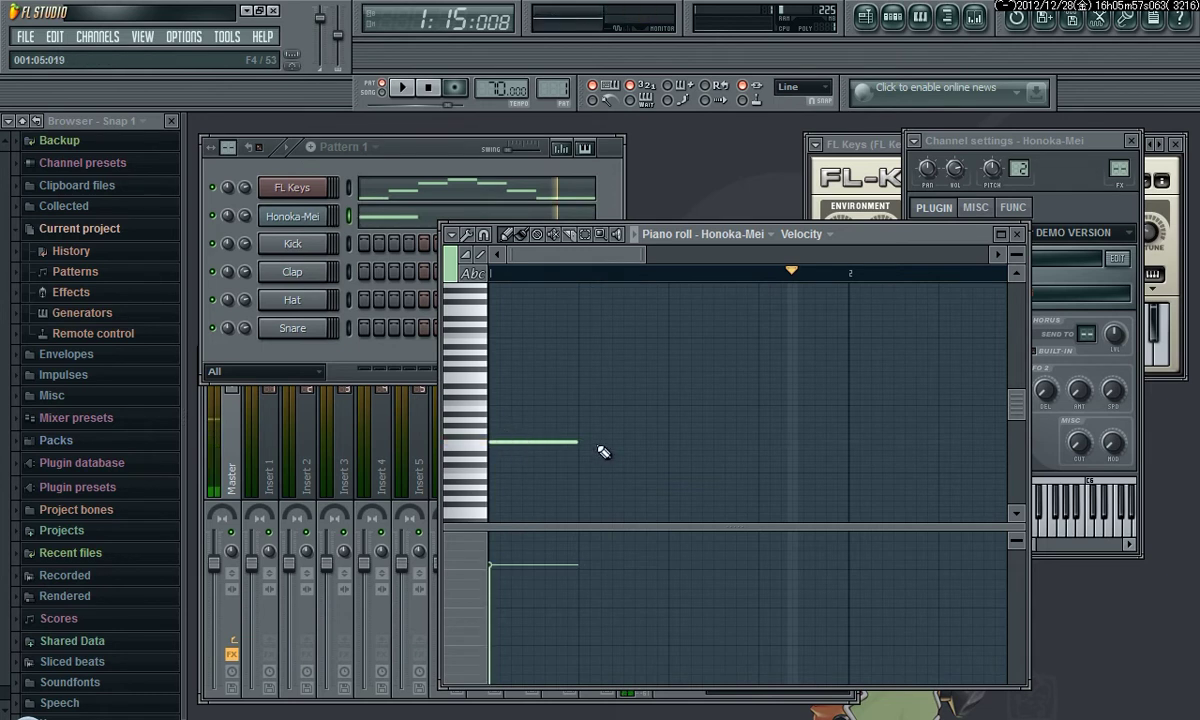
{"action": "left_click_drag", "start_coordinate": [580, 442], "coordinate": [530, 441]}
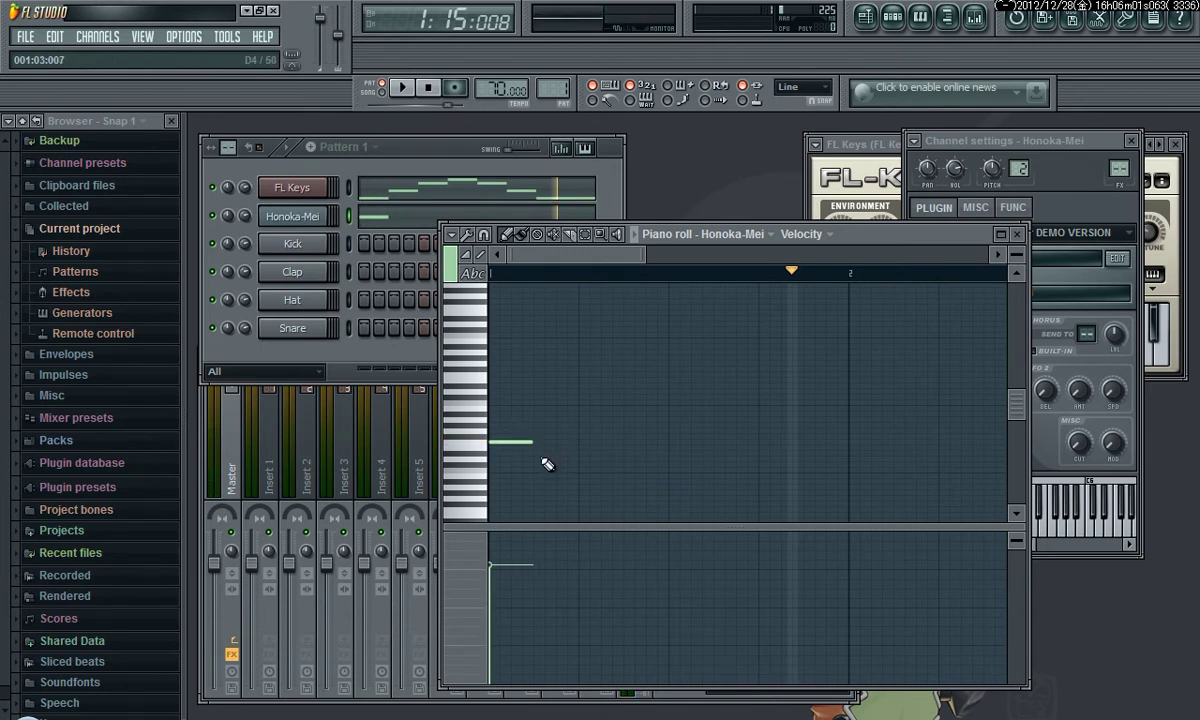
{"action": "left_click", "coordinate": [535, 453]}
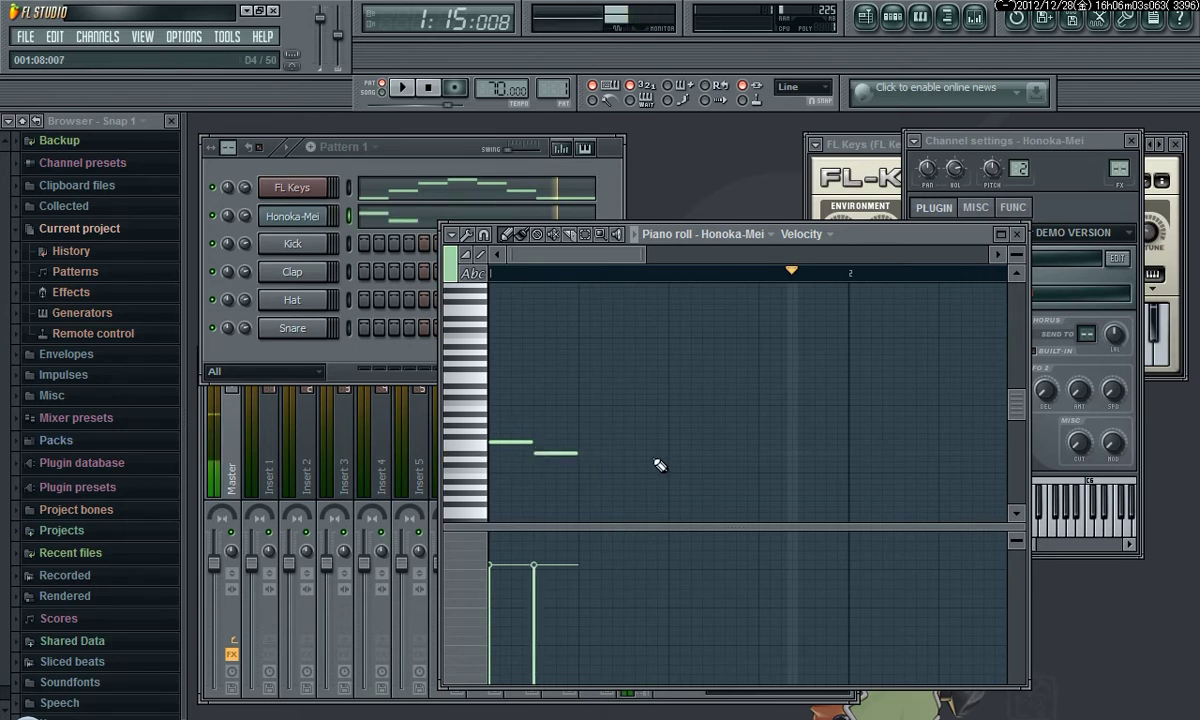
Add the third and fourth Honoka-Mei notes in the higher octaves, each two steps long, with the fourth on E6
{"action": "left_click_drag", "start_coordinate": [1017, 420], "coordinate": [1015, 362]}
{"action": "mouse_move", "coordinate": [591, 343]}
{"action": "left_mouse_down"}
{"action": "mouse_move", "coordinate": [579, 338]}
{"action": "mouse_move", "coordinate": [581, 353]}
{"action": "mouse_move", "coordinate": [604, 347]}
{"action": "left_mouse_up"}
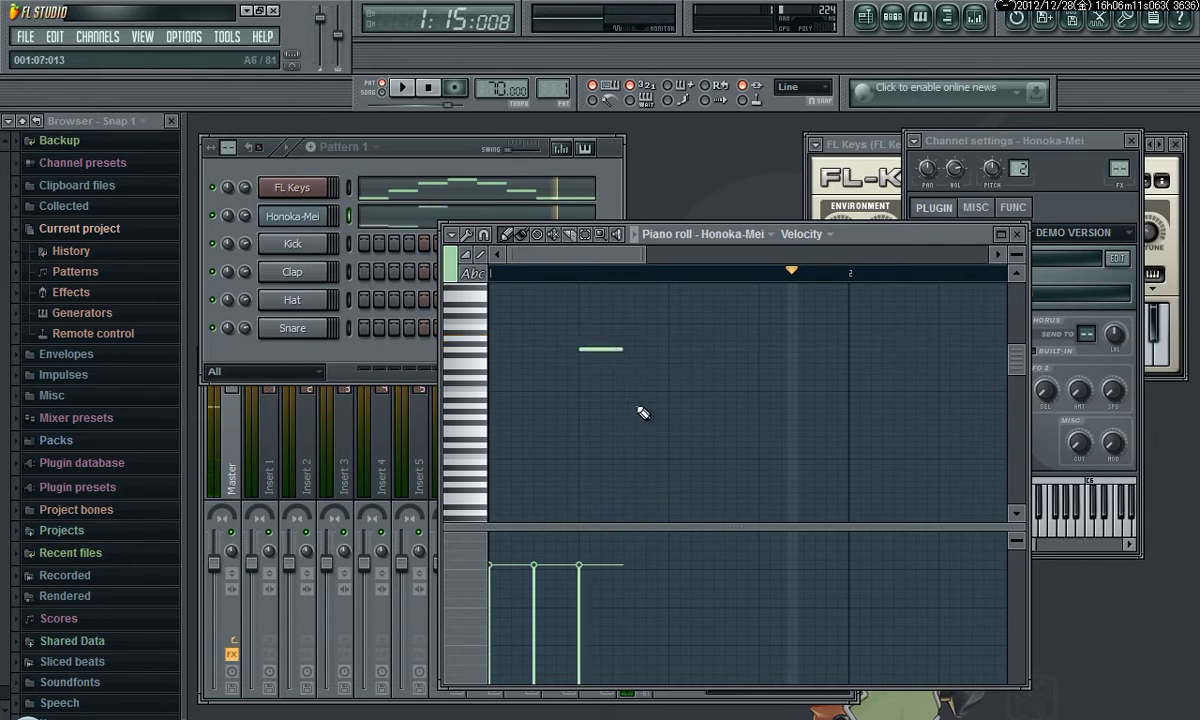
{"action": "mouse_move", "coordinate": [640, 486]}
{"action": "left_mouse_down"}
{"action": "mouse_move", "coordinate": [624, 485]}
{"action": "mouse_move", "coordinate": [625, 433]}
{"action": "left_mouse_up"}
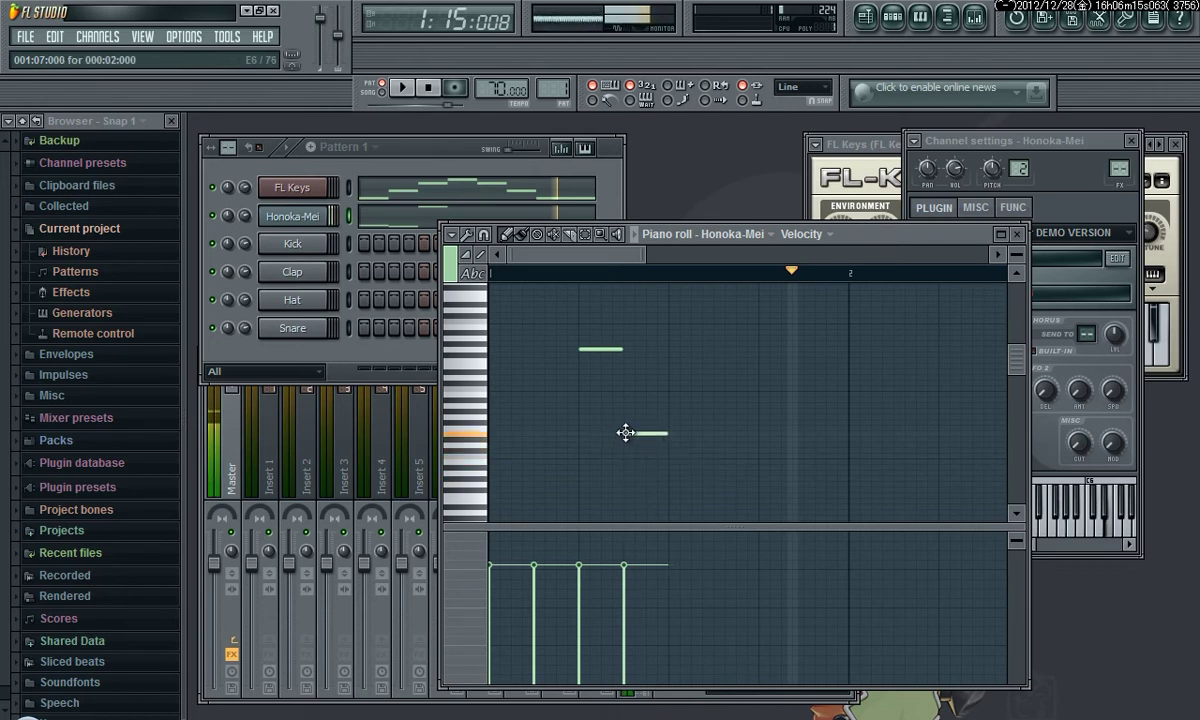
Add three more two-step notes in sequence after the fourth, with the sixth well above the fifth and the seventh far below
{"action": "left_click_drag", "start_coordinate": [1015, 360], "coordinate": [809, 431]}
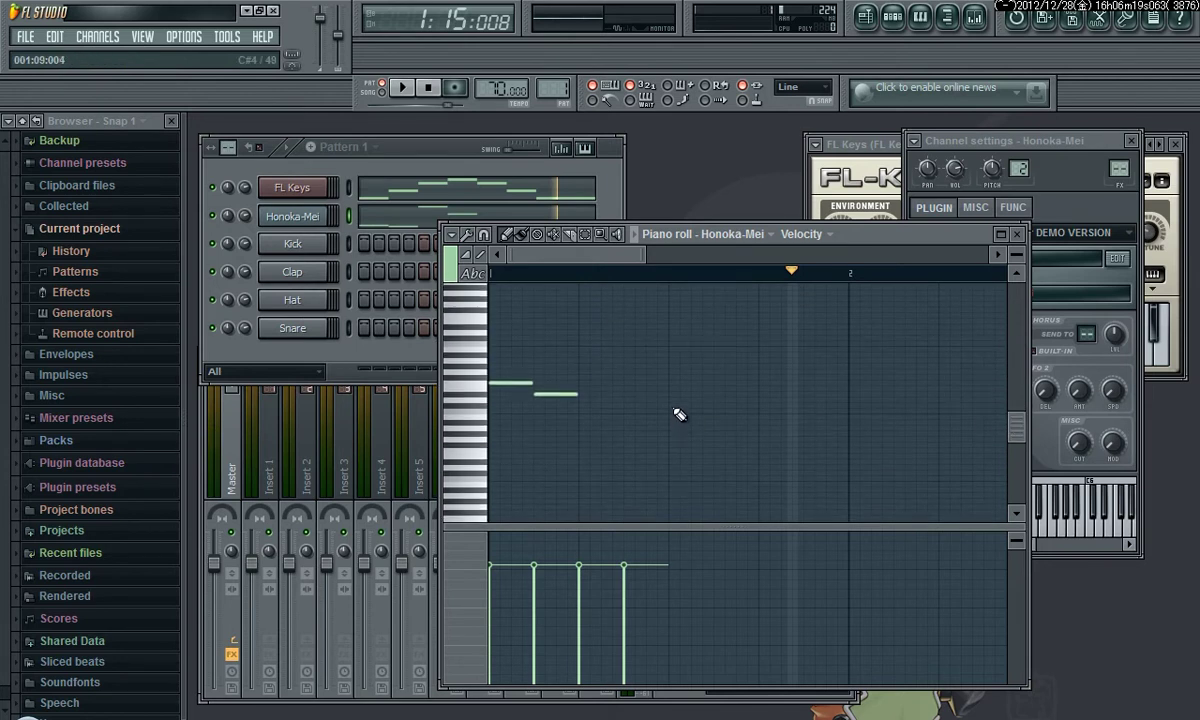
{"action": "left_click_drag", "start_coordinate": [678, 434], "coordinate": [668, 400]}
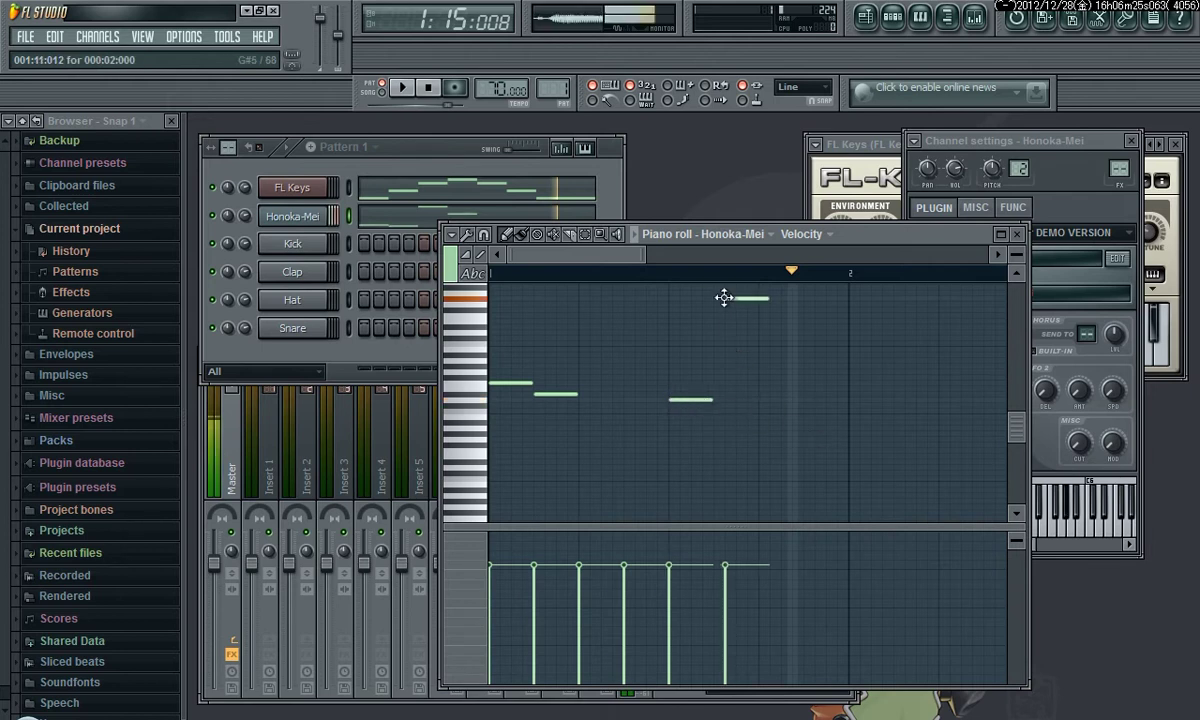
{"action": "left_click_drag", "start_coordinate": [717, 298], "coordinate": [711, 317]}
{"action": "left_click_drag", "start_coordinate": [1018, 437], "coordinate": [1018, 455]}
{"action": "left_click", "coordinate": [761, 506]}
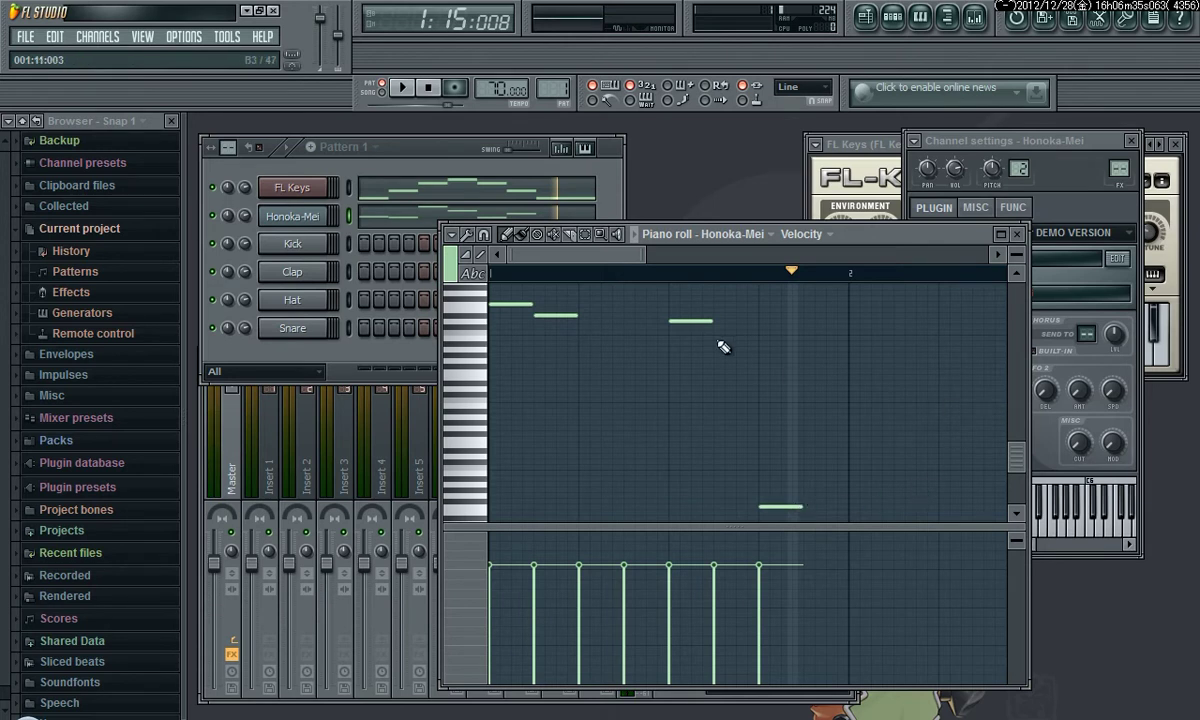
Play the pattern to hear the vocal with the piano, pause playback, and close the piano roll
{"action": "left_click", "coordinate": [404, 89]}
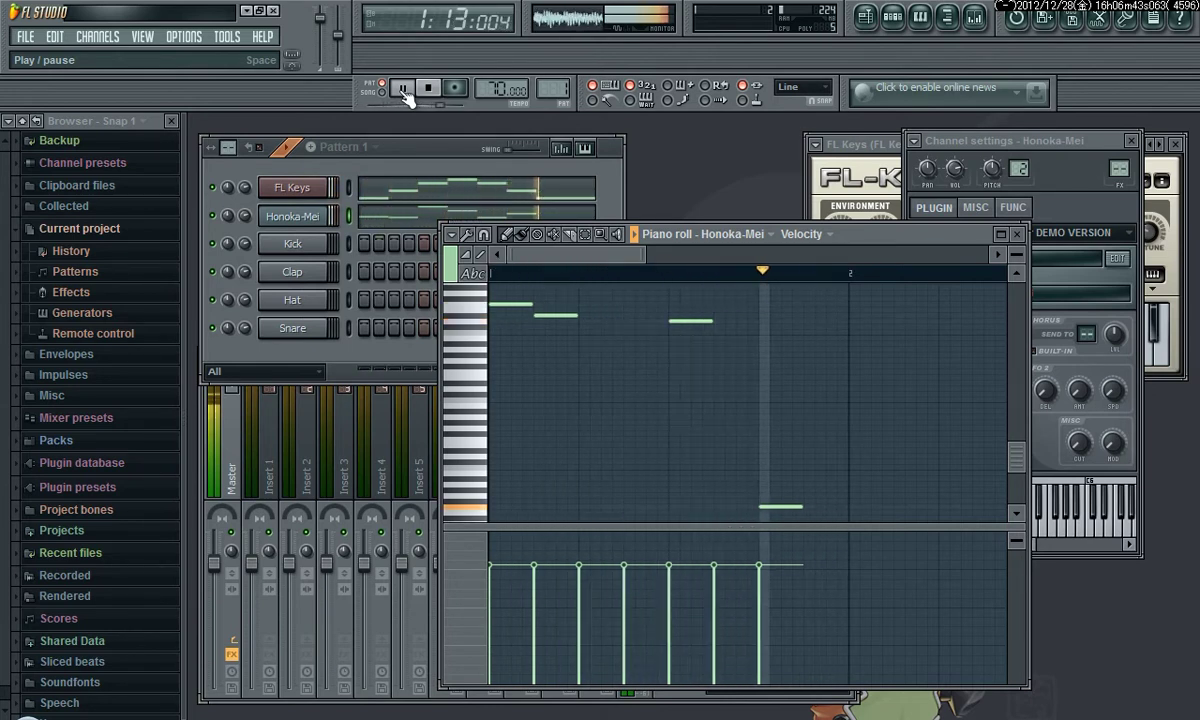
{"action": "left_click", "coordinate": [404, 89]}
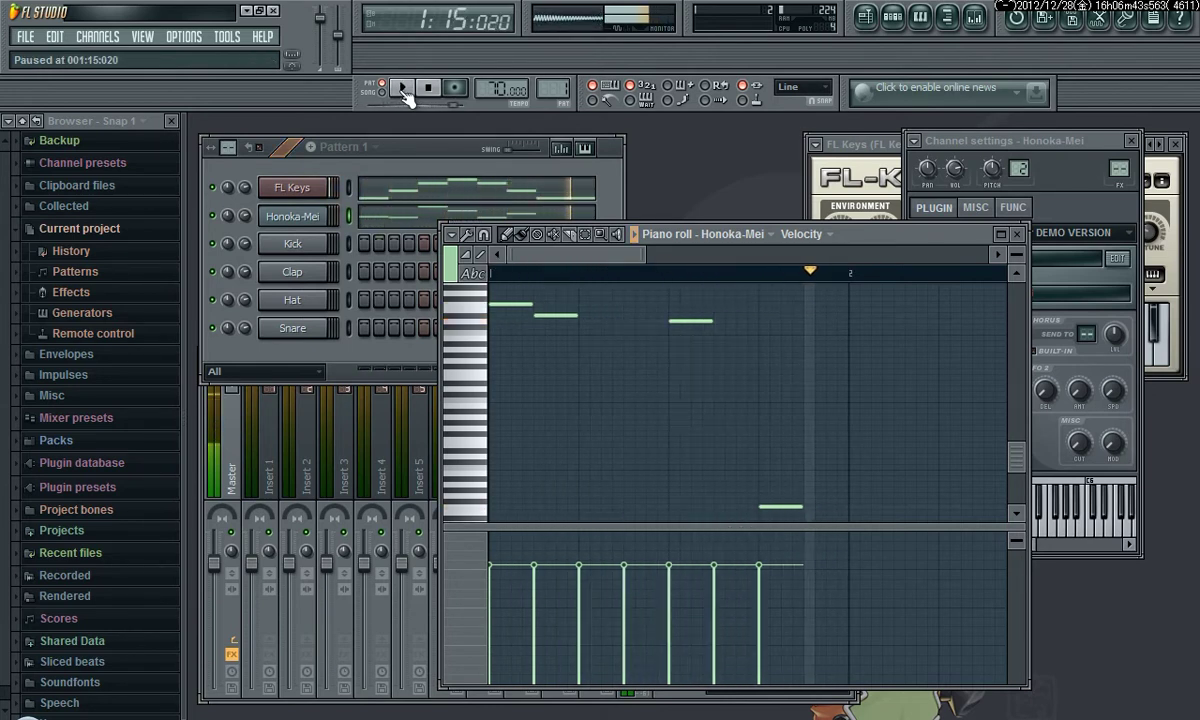
{"action": "left_click", "coordinate": [1019, 235]}
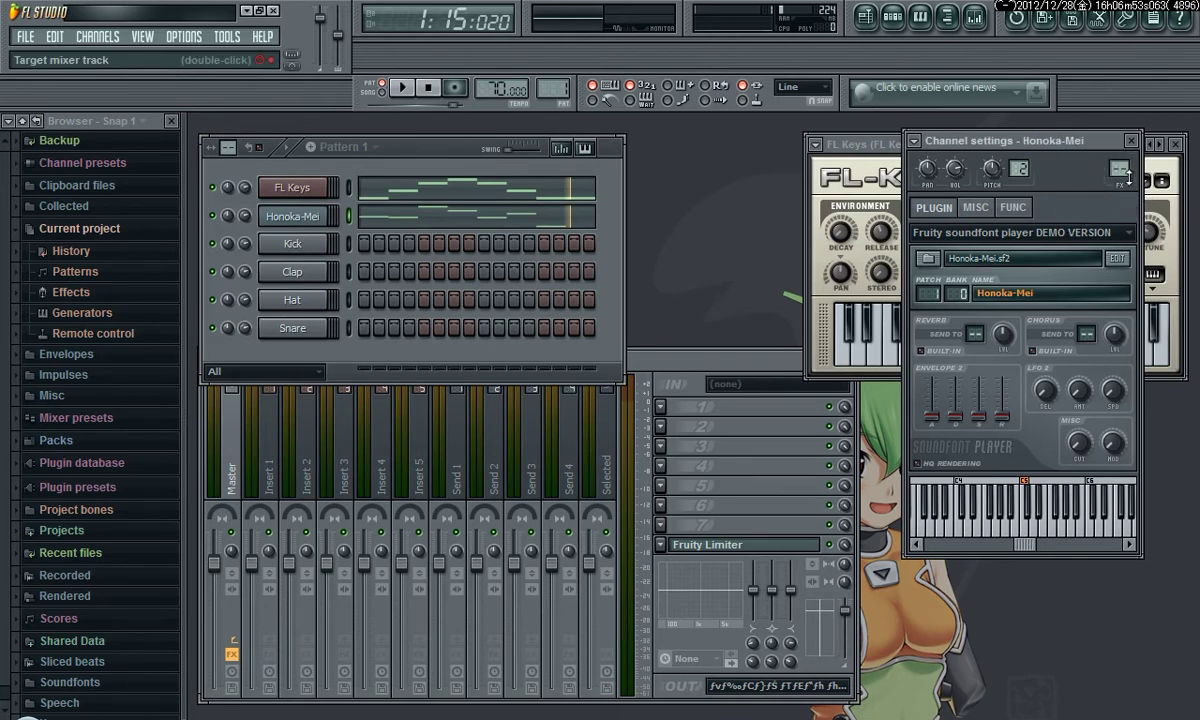
Try routing the Honoka-Mei channel to mixer track 4 and check that insert in the mixer
{"action": "mouse_move", "coordinate": [1120, 172]}
{"action": "left_mouse_down"}
{"action": "mouse_move", "coordinate": [1120, 150]}
{"action": "mouse_move", "coordinate": [1120, 162]}
{"action": "left_mouse_up"}
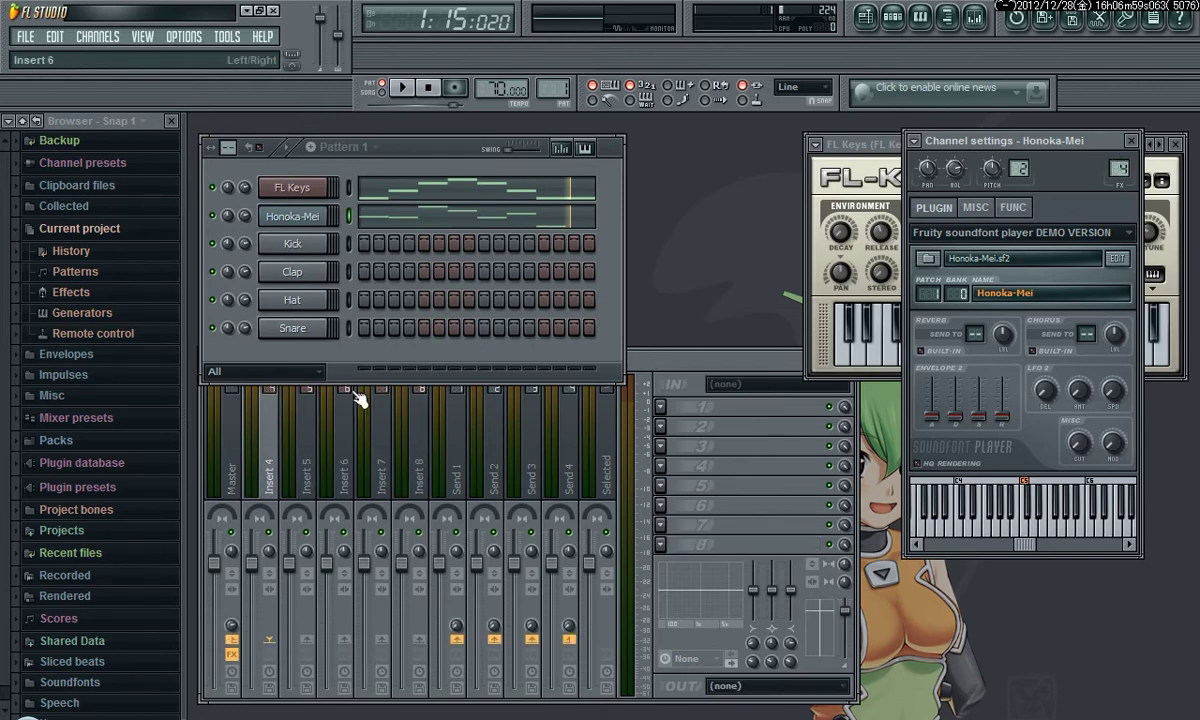
{"action": "left_click", "coordinate": [280, 424]}
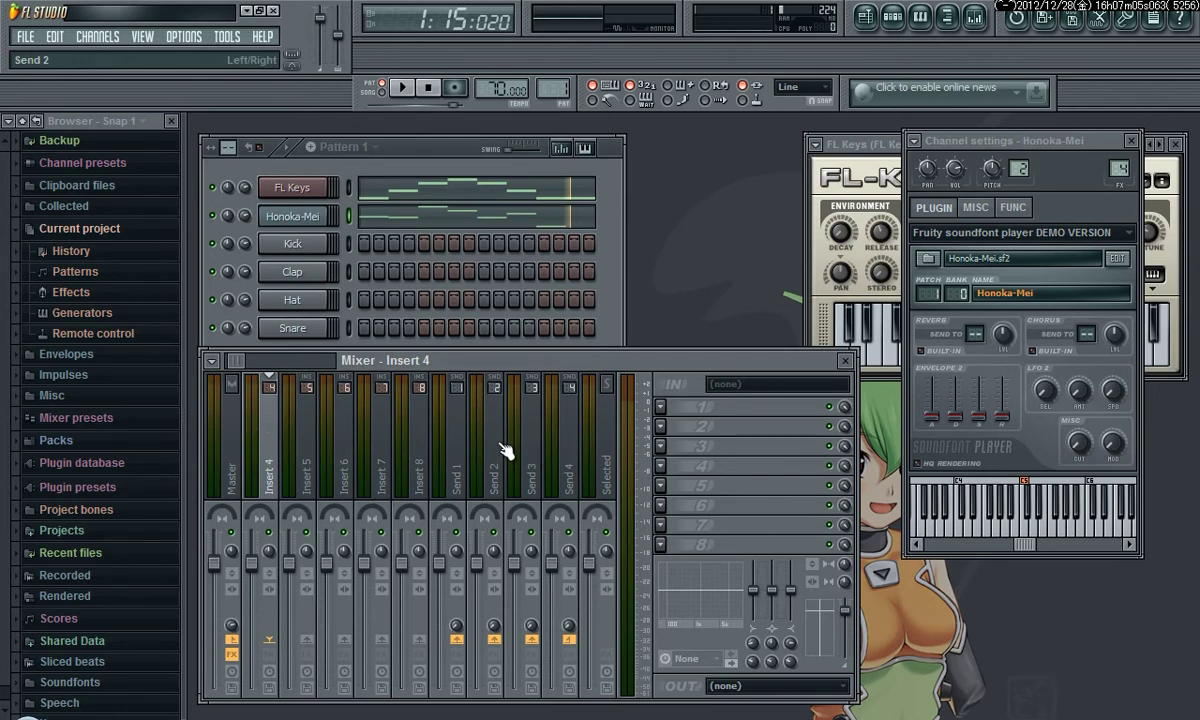
{"action": "left_click_drag", "start_coordinate": [233, 363], "coordinate": [228, 362]}
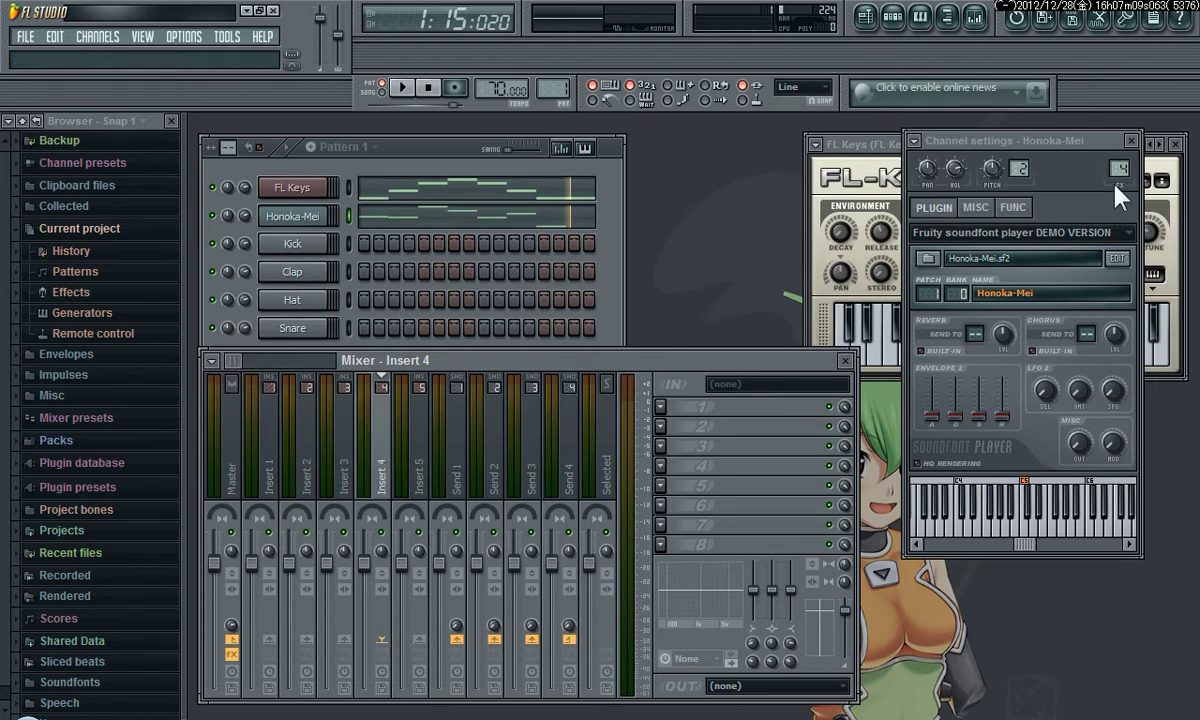
Route the Honoka-Mei channel to mixer track 1 and load the KeroVee pitch corrector in the first effect slot of Insert 1
{"action": "left_click_drag", "start_coordinate": [1119, 171], "coordinate": [1119, 188]}
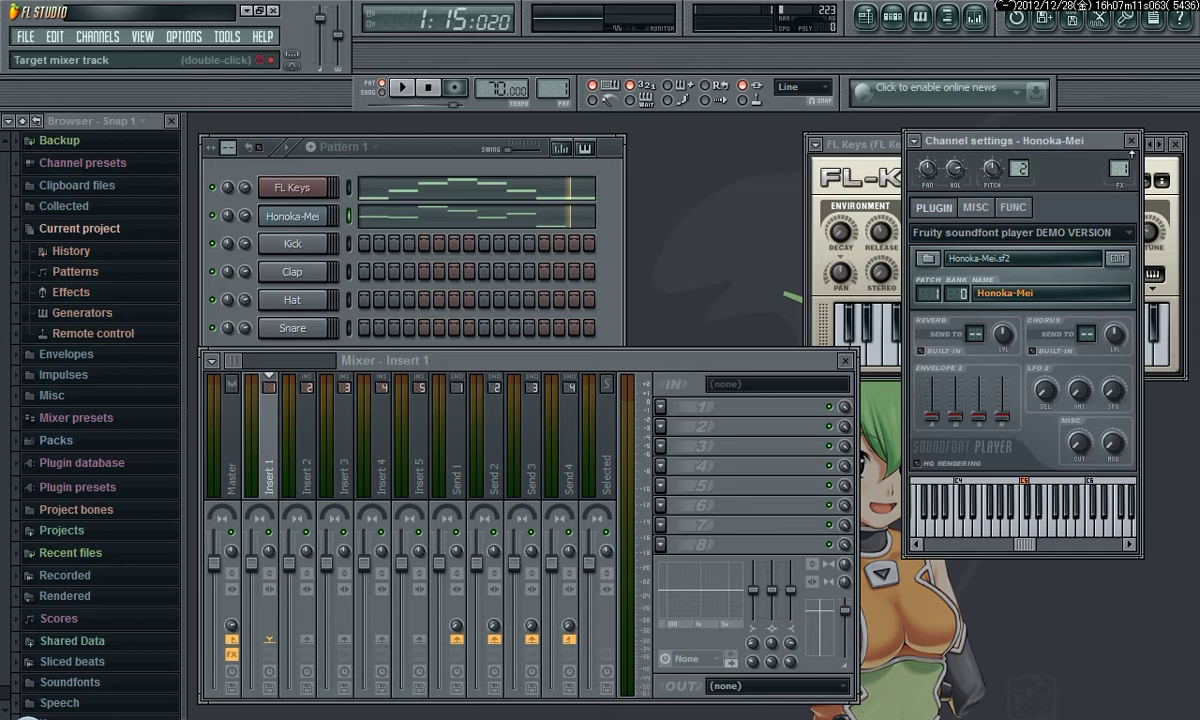
{"action": "left_click", "coordinate": [270, 420]}
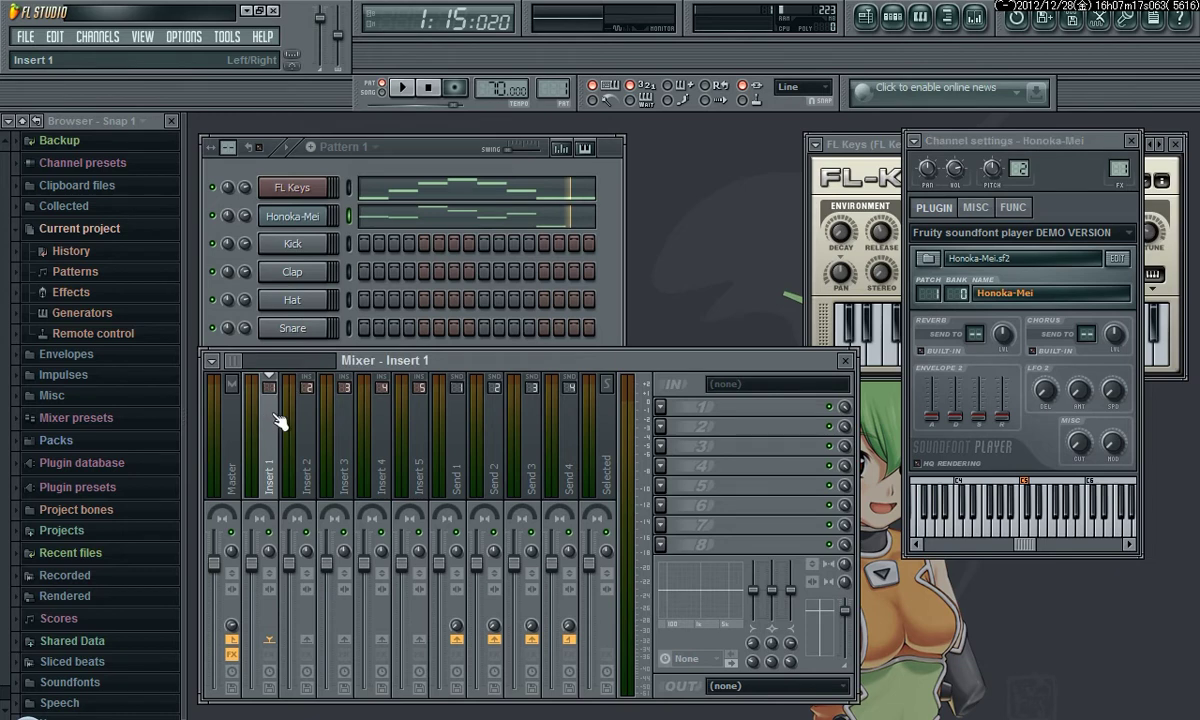
{"action": "left_click", "coordinate": [688, 420]}
{"action": "mouse_move", "coordinate": [700, 378]}
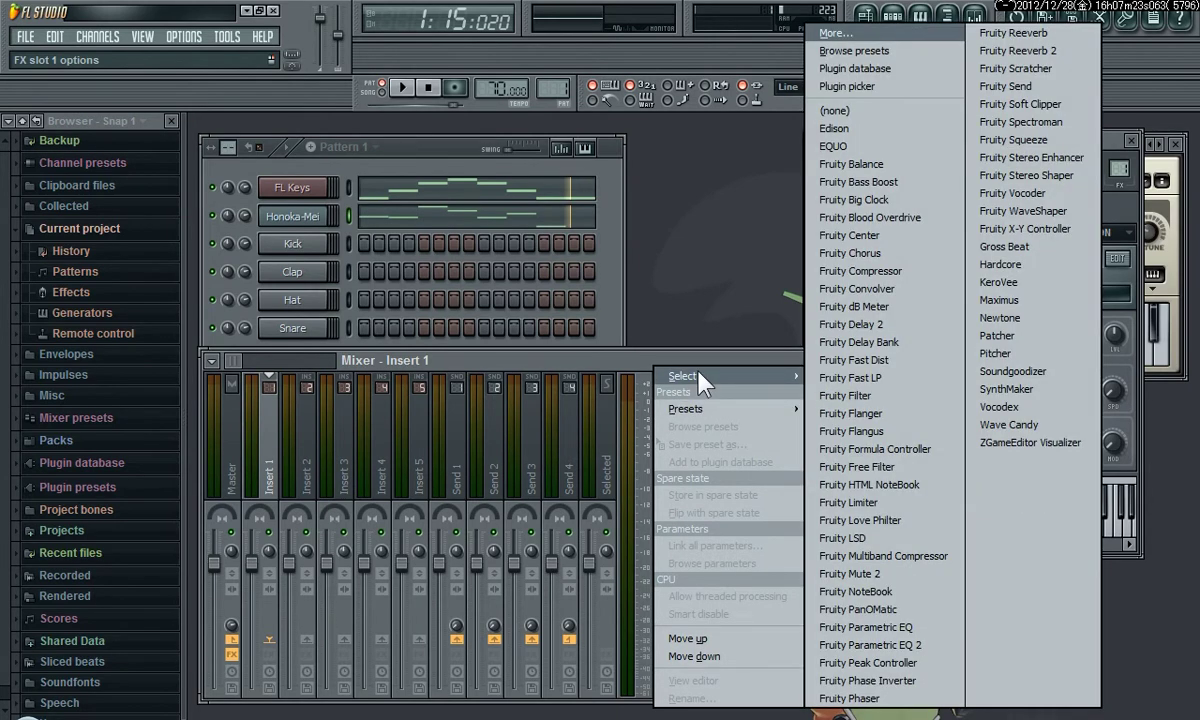
{"action": "left_click", "coordinate": [824, 33]}
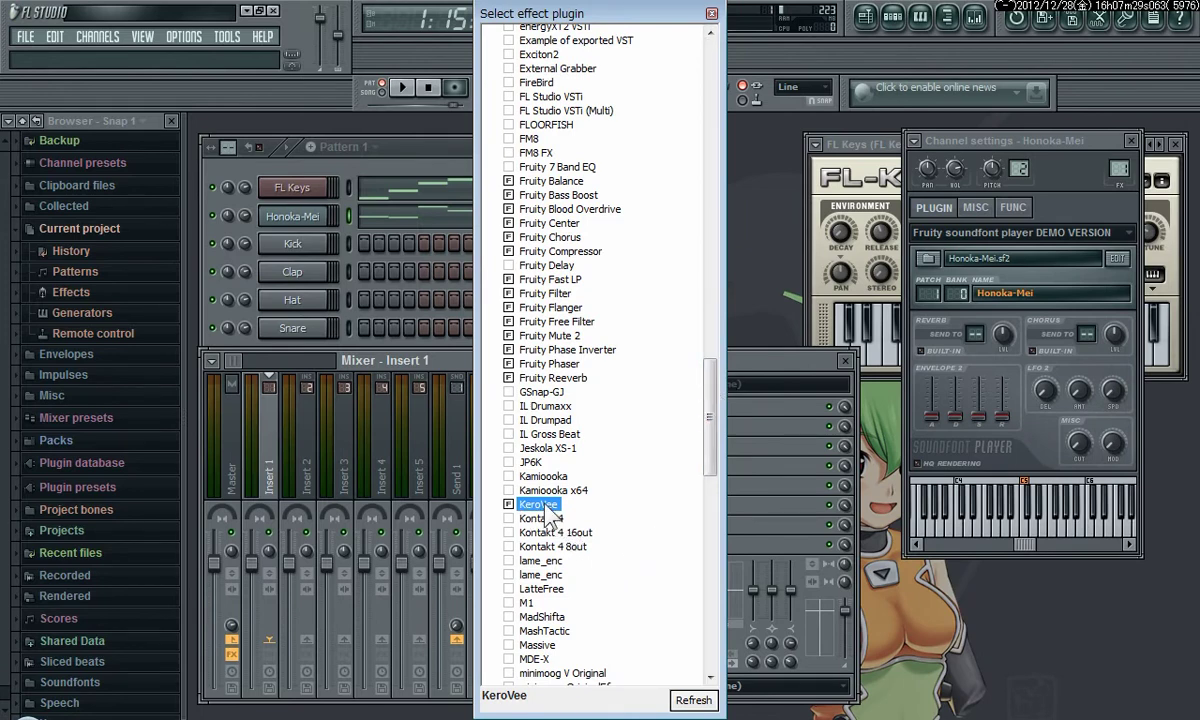
{"action": "double_click", "coordinate": [541, 506]}
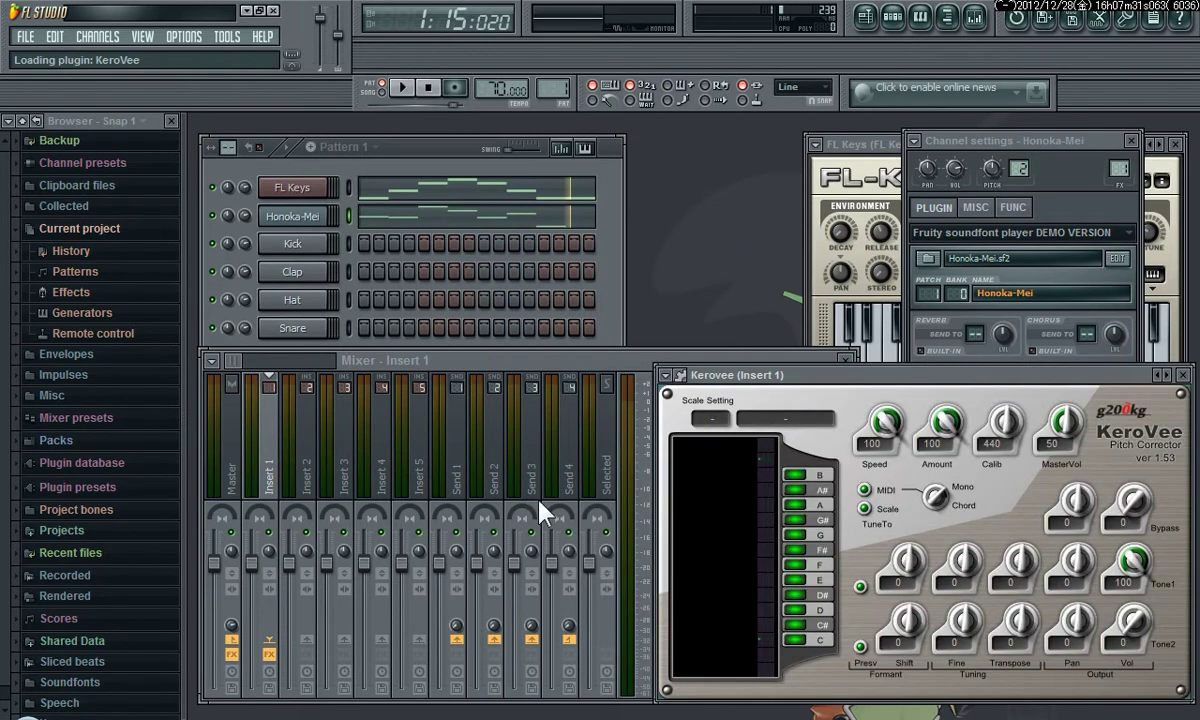
{"action": "mouse_move", "coordinate": [841, 375]}
{"action": "left_mouse_down"}
{"action": "mouse_move", "coordinate": [818, 332]}
{"action": "mouse_move", "coordinate": [838, 332]}
{"action": "mouse_move", "coordinate": [835, 353]}
{"action": "left_mouse_up"}
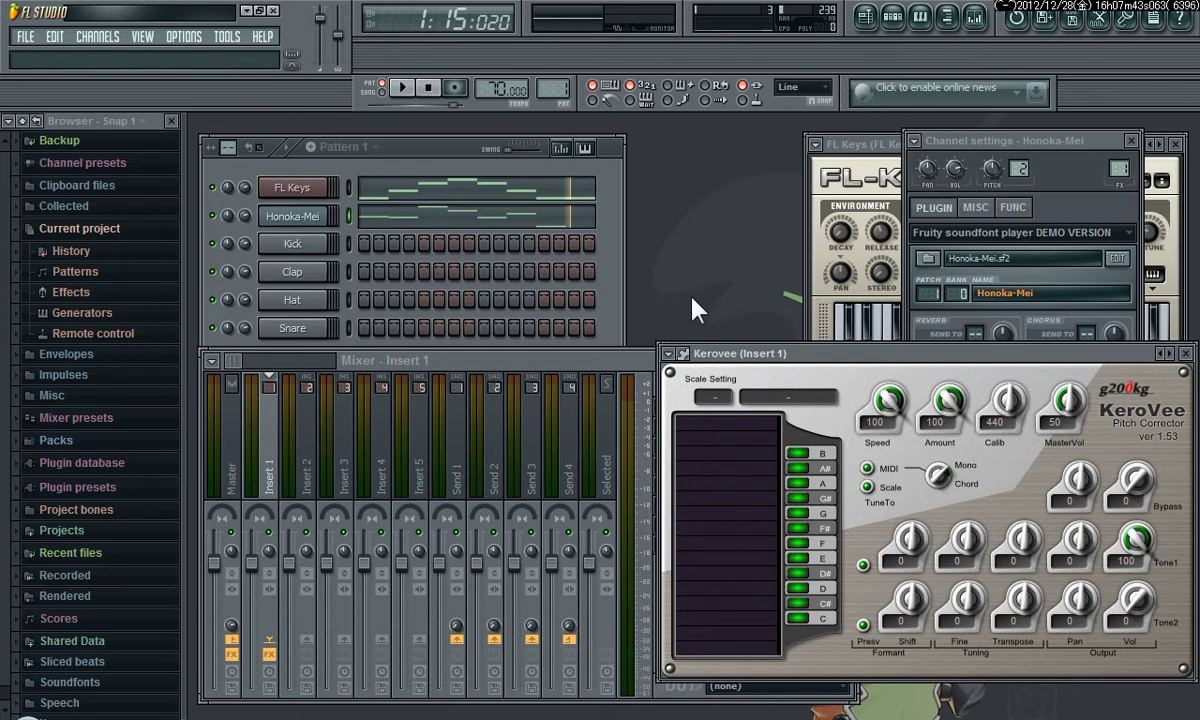
Replace the FL Keys channel's instrument with MIDI Out and set its port to 1
{"action": "left_click", "coordinate": [306, 190]}
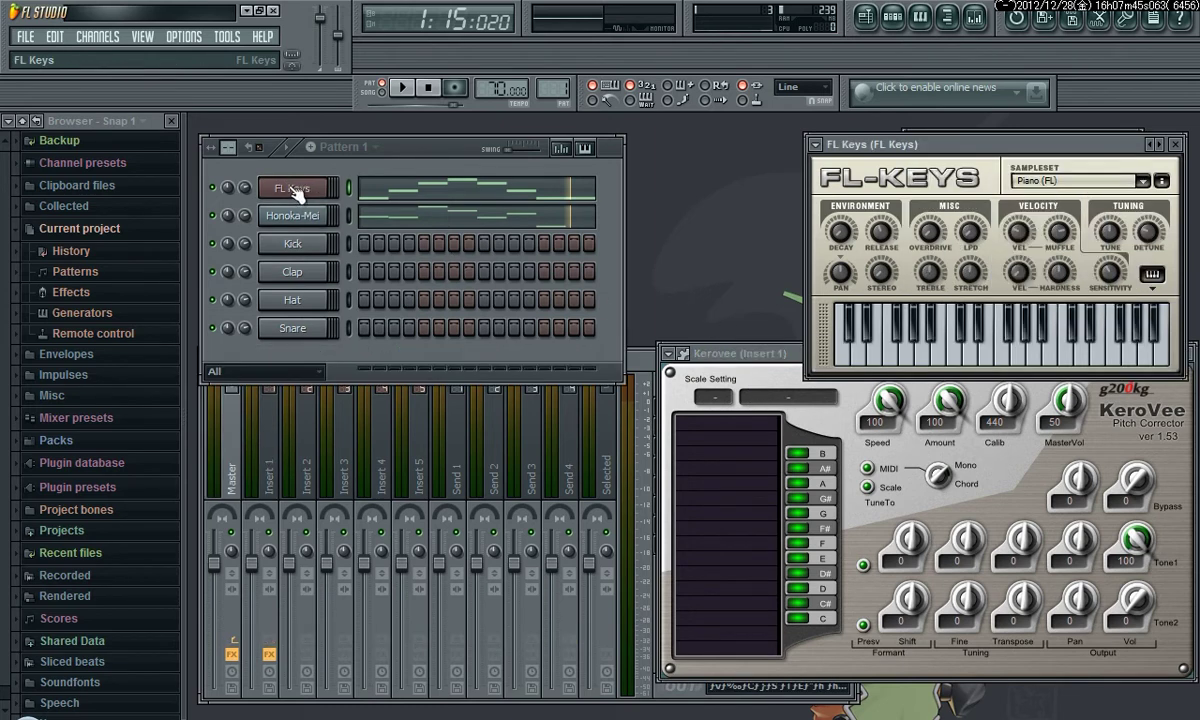
{"action": "right_click", "coordinate": [300, 190]}
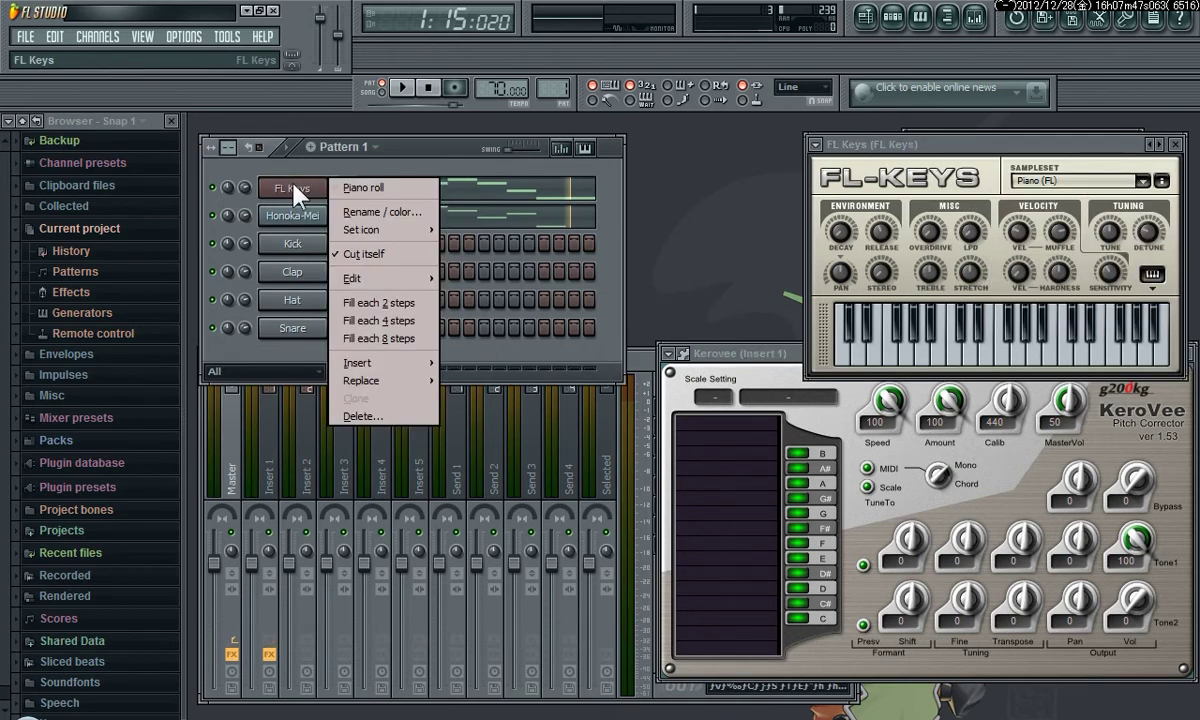
{"action": "mouse_move", "coordinate": [370, 382]}
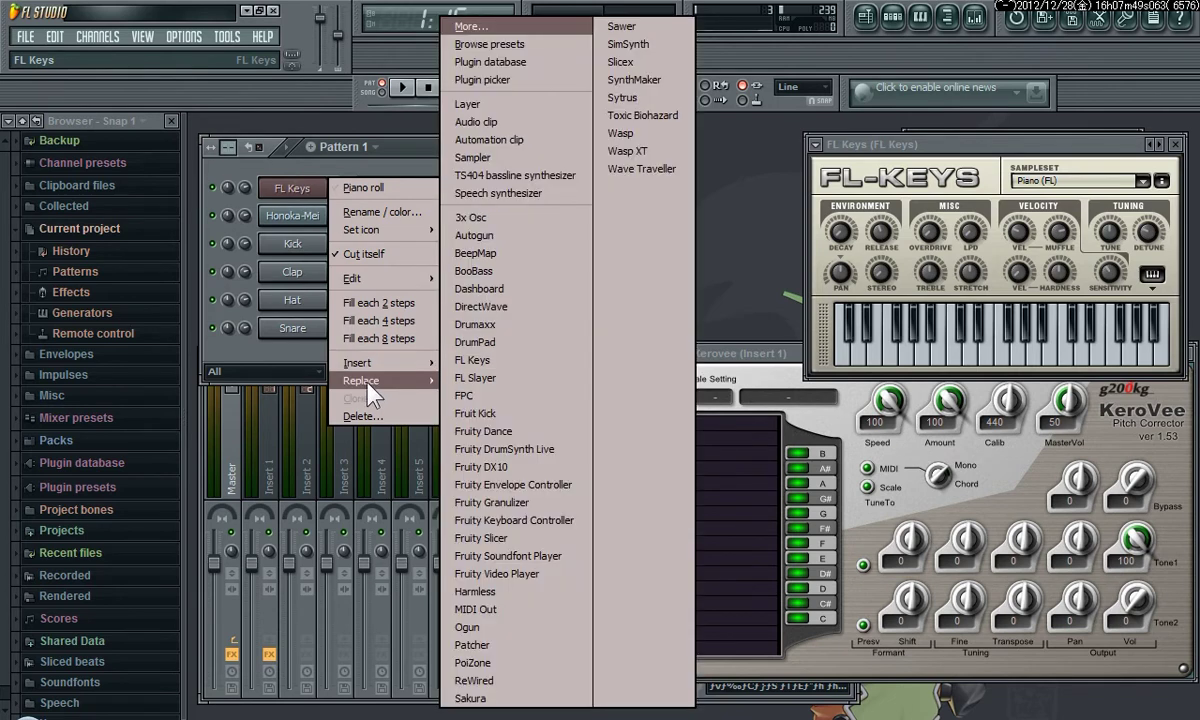
{"action": "left_click", "coordinate": [481, 610]}
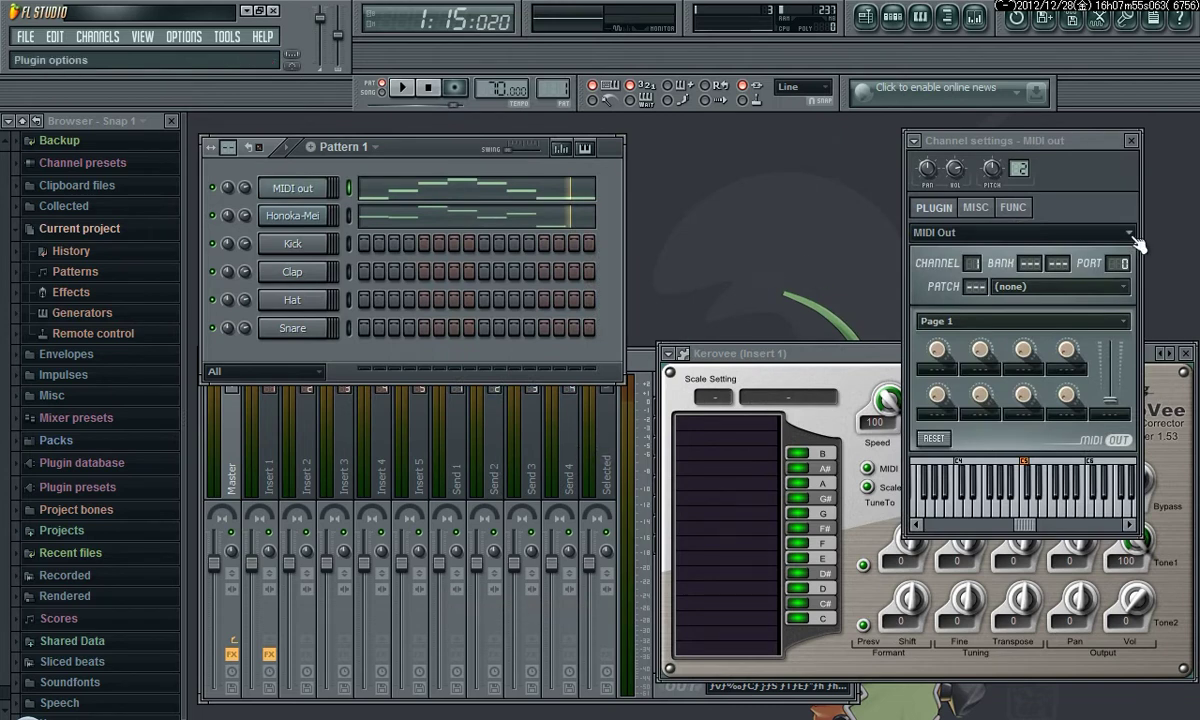
{"action": "left_click_drag", "start_coordinate": [1080, 145], "coordinate": [1105, 137]}
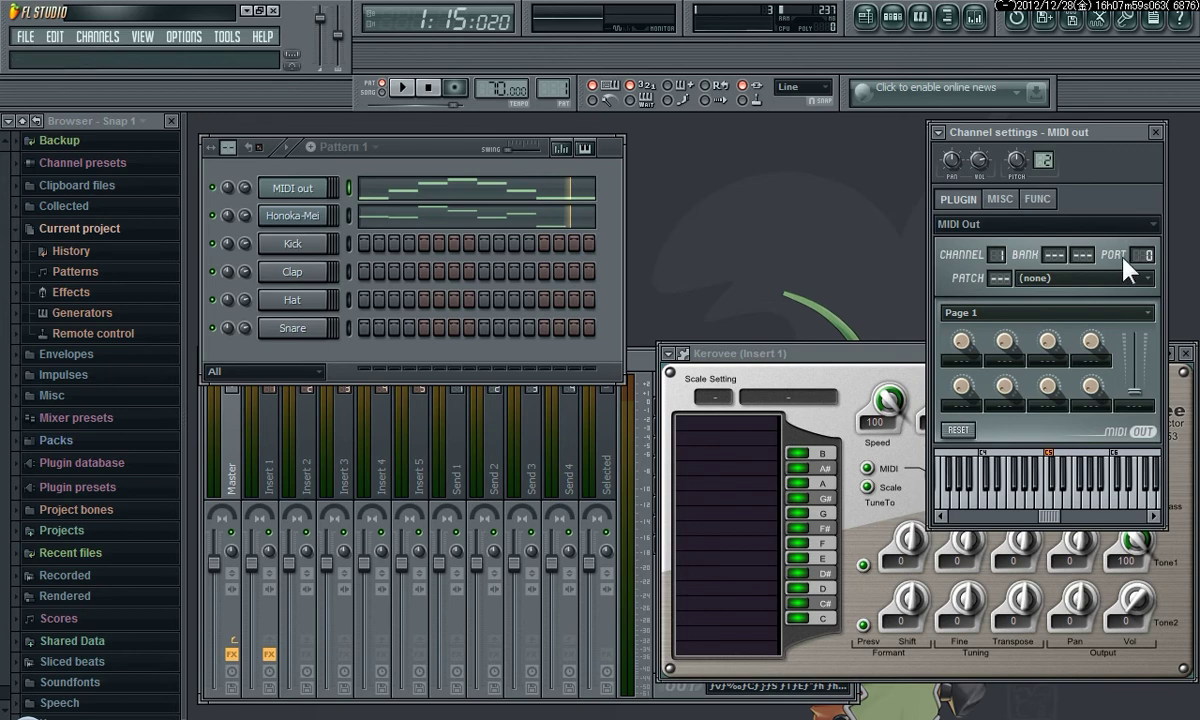
Set KeroVee's MIDI input port to match the MIDI Out channel's port 1 in its wrapper settings, and return to the plugin's controls
{"action": "left_click", "coordinate": [737, 353]}
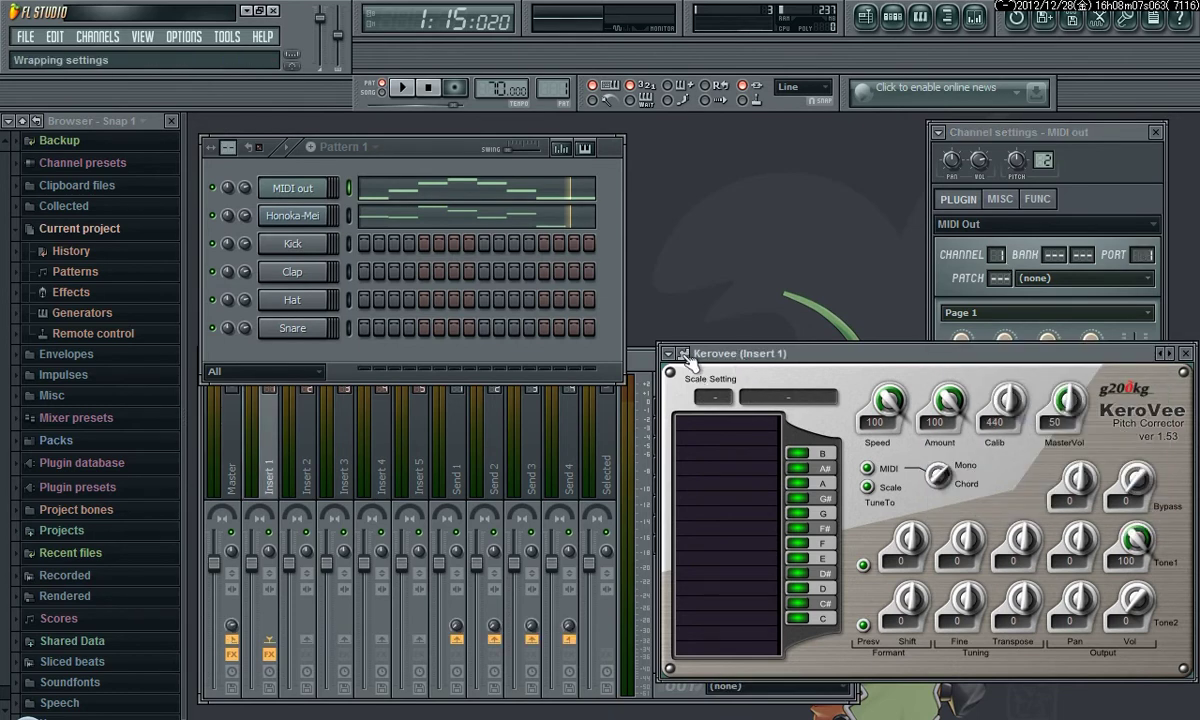
{"action": "left_click", "coordinate": [684, 354]}
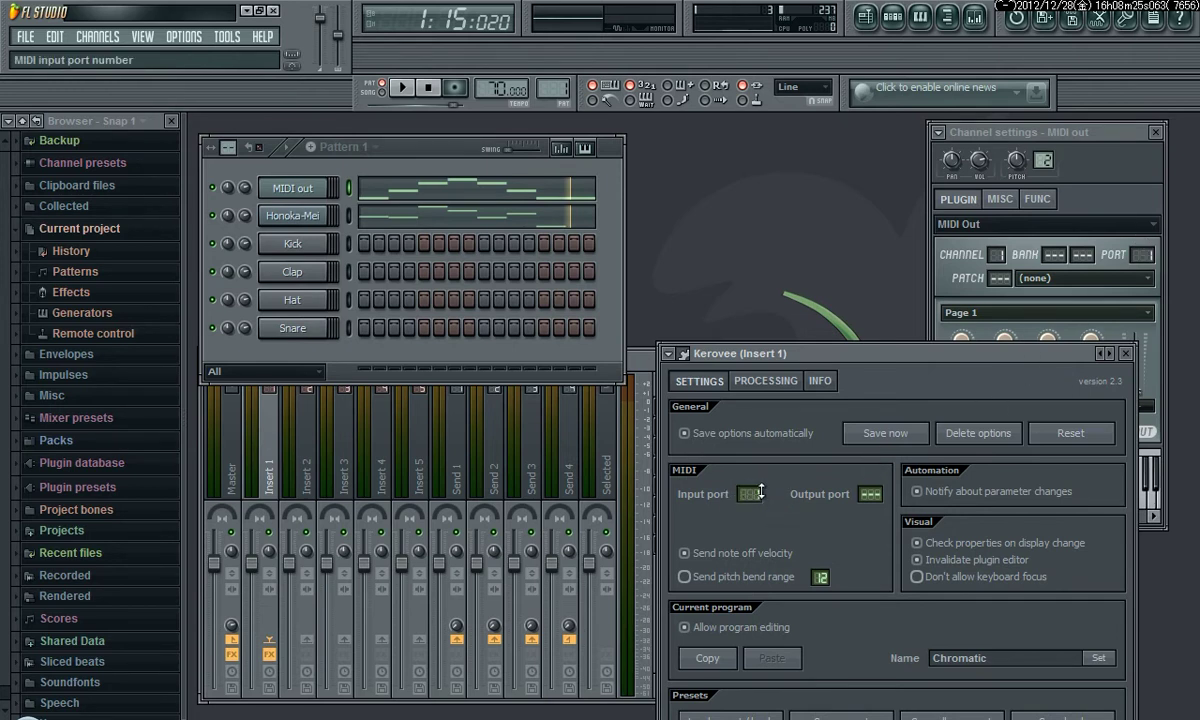
{"action": "left_click", "coordinate": [684, 354]}
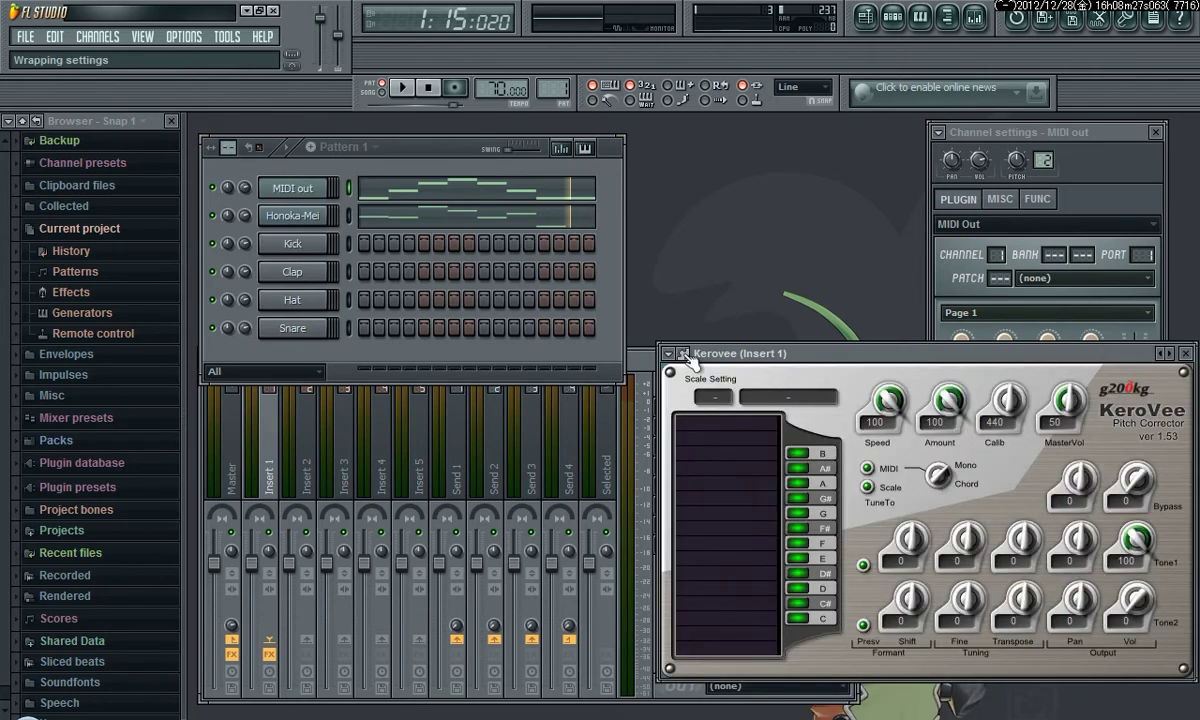
{"action": "left_click_drag", "start_coordinate": [743, 352], "coordinate": [738, 354]}
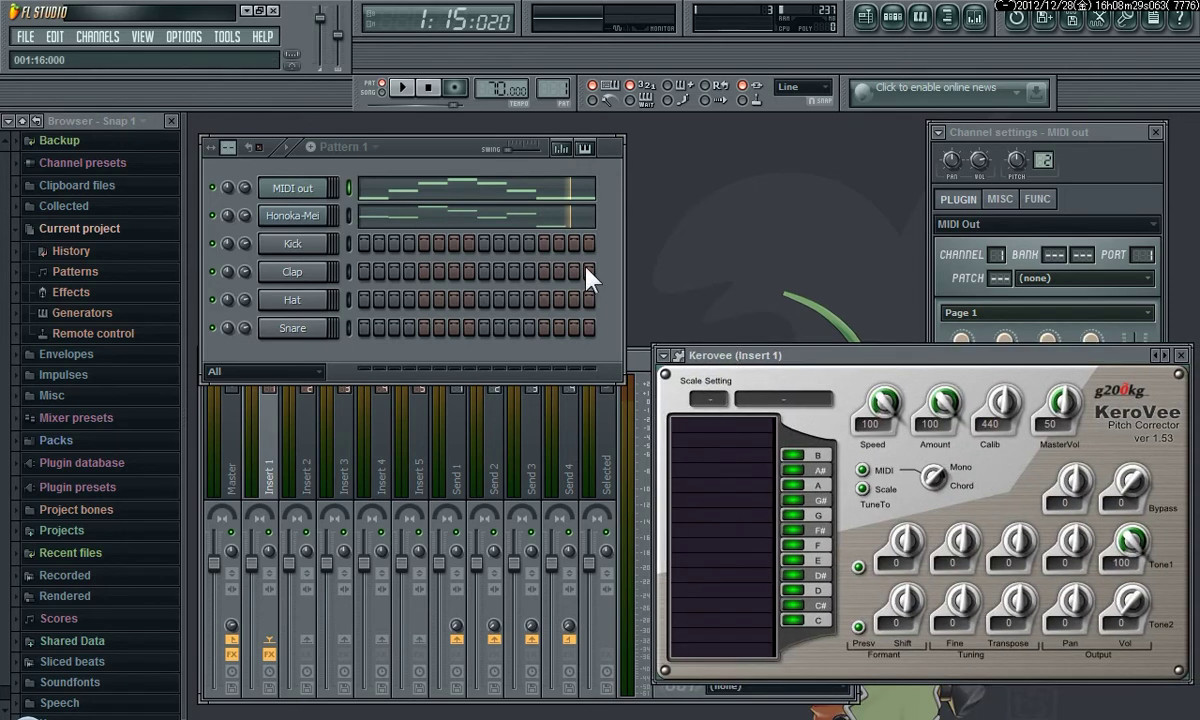
Play the pattern and, while listening, set KeroVee's MasterVol to 79 and its Speed to 35
{"action": "left_click", "coordinate": [403, 89]}
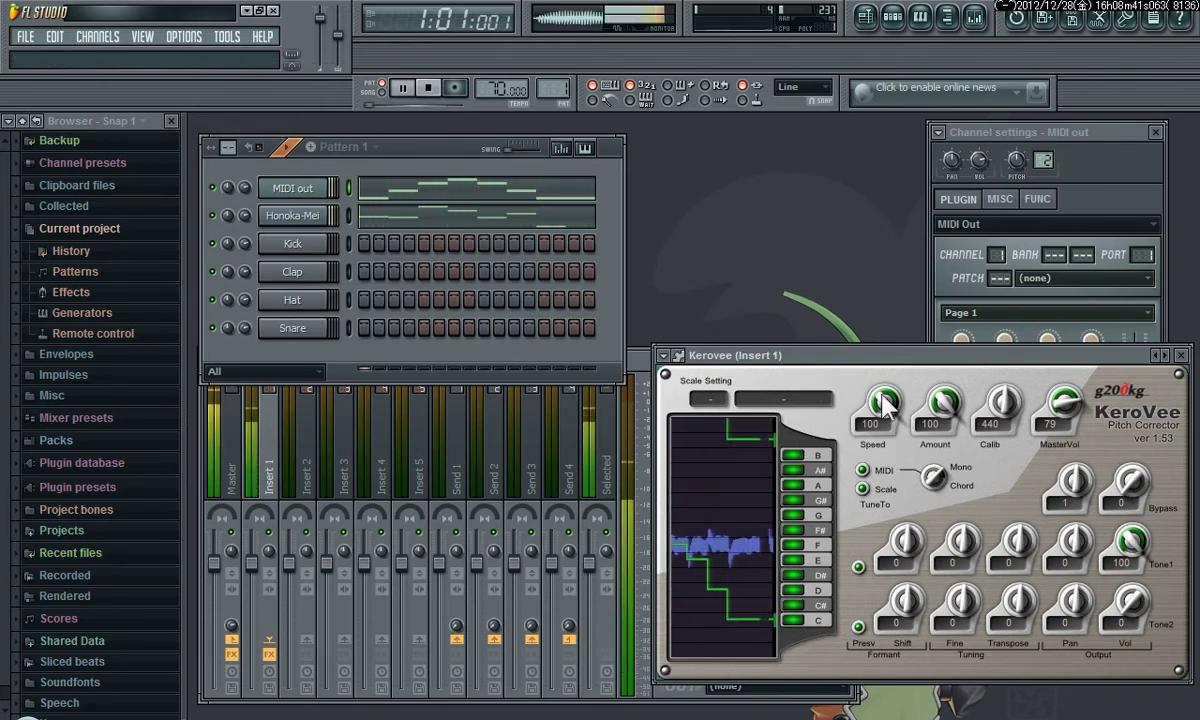
{"action": "left_click_drag", "start_coordinate": [869, 400], "coordinate": [888, 440]}
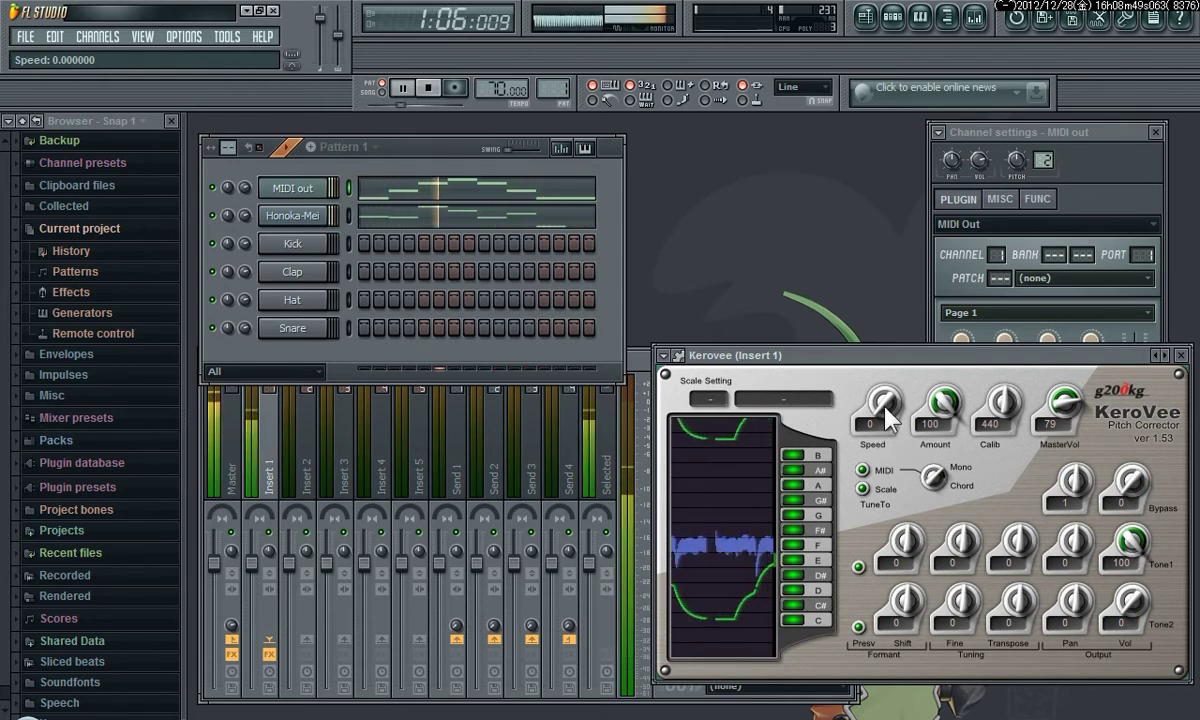
{"action": "left_click_drag", "start_coordinate": [888, 415], "coordinate": [878, 304]}
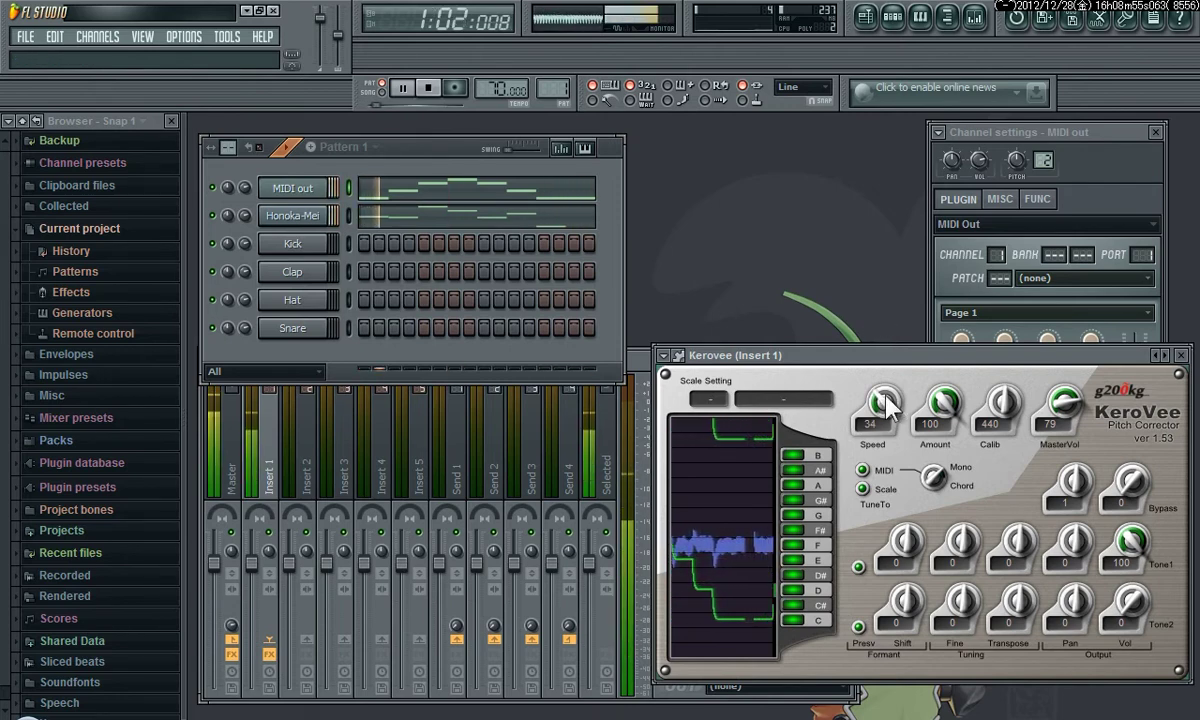
{"action": "left_click_drag", "start_coordinate": [886, 395], "coordinate": [886, 391]}
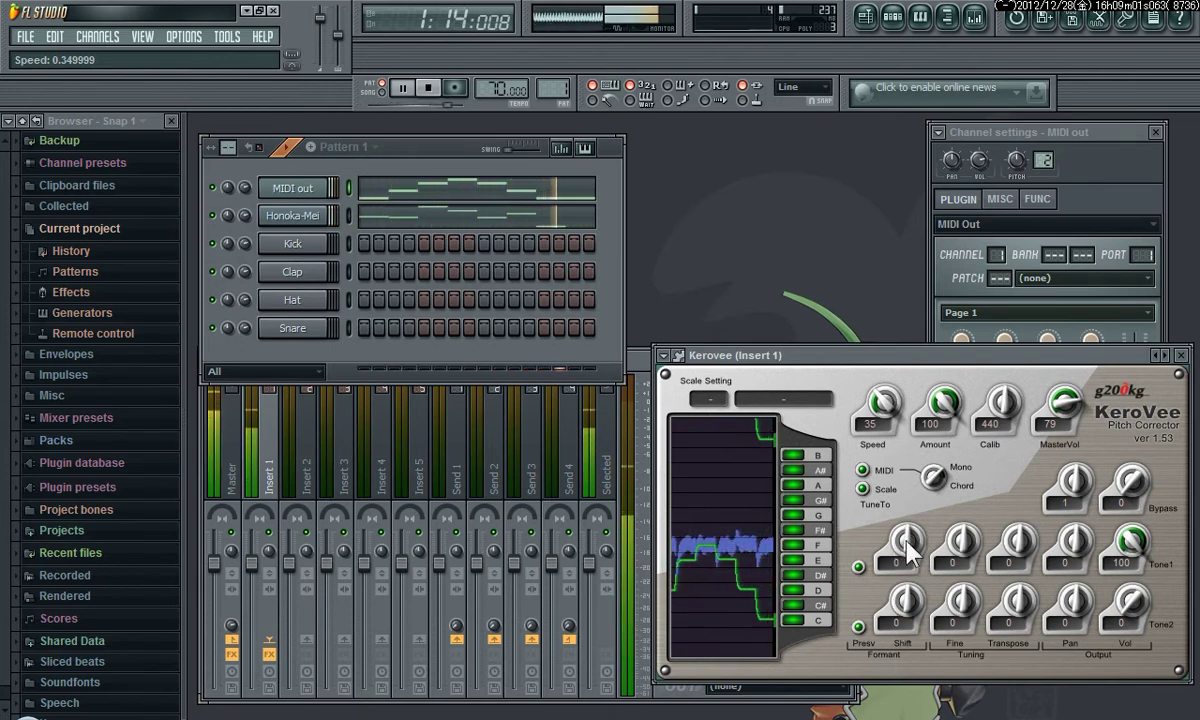
Try lowering KeroVee's Tone1 formant shift to -31 and -65 while listening, and return it to 0
{"action": "left_click_drag", "start_coordinate": [908, 552], "coordinate": [921, 620]}
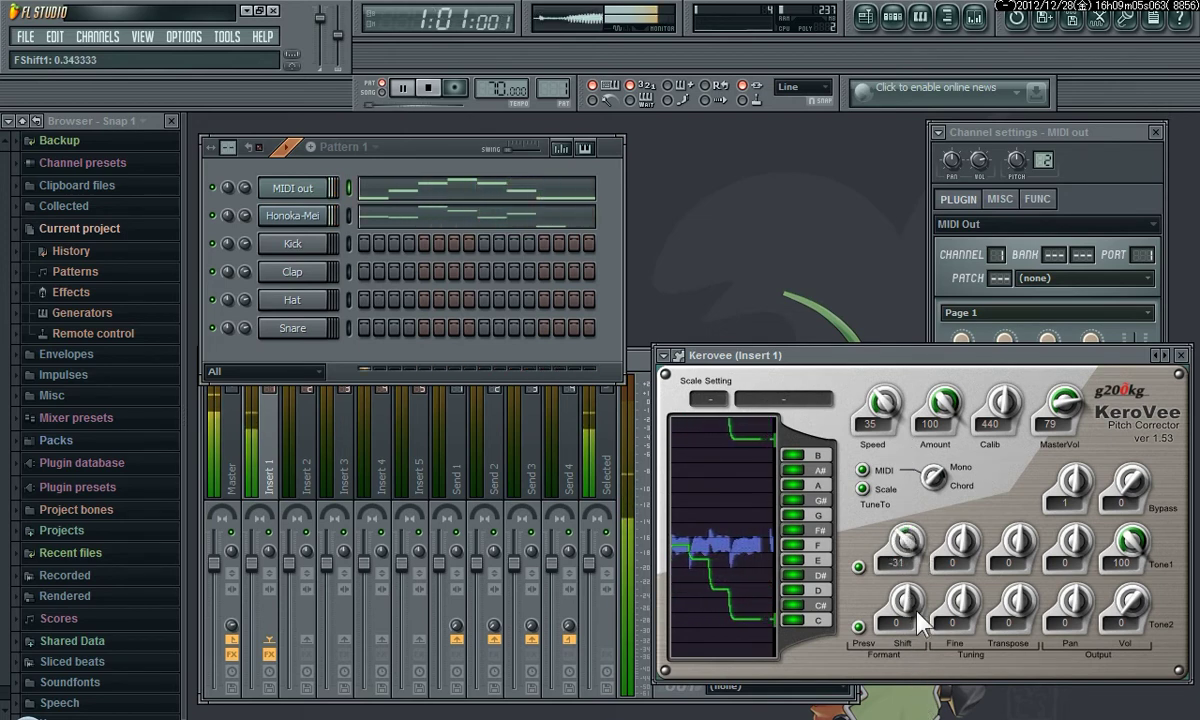
{"action": "left_click_drag", "start_coordinate": [904, 543], "coordinate": [905, 594]}
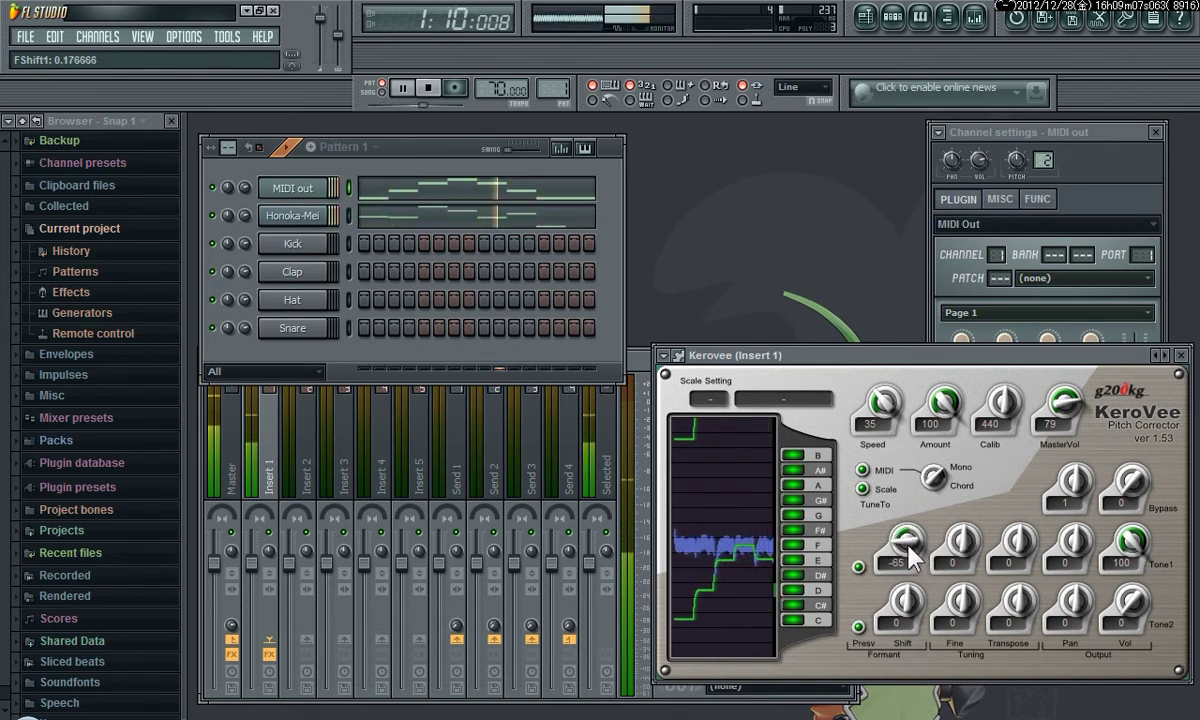
{"action": "left_click_drag", "start_coordinate": [908, 548], "coordinate": [916, 465]}
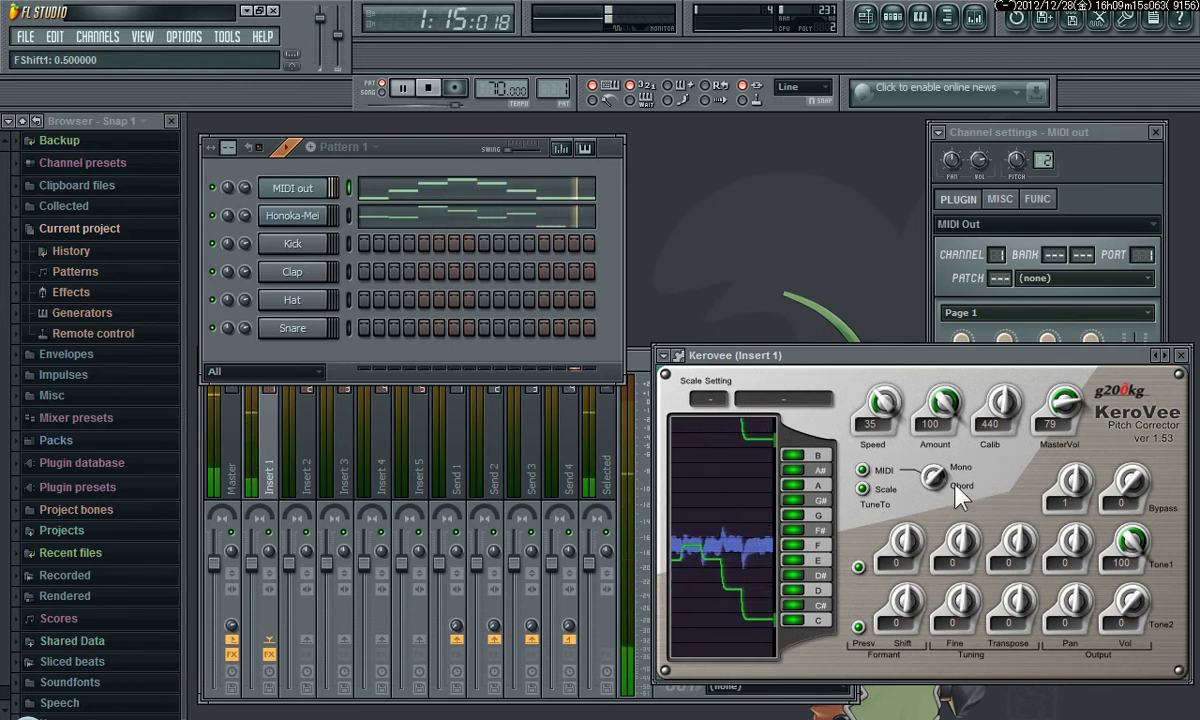
Pause playback and create an automation clip for KeroVee's Calib parameter from its browsable parameter list
{"action": "left_click", "coordinate": [404, 89]}
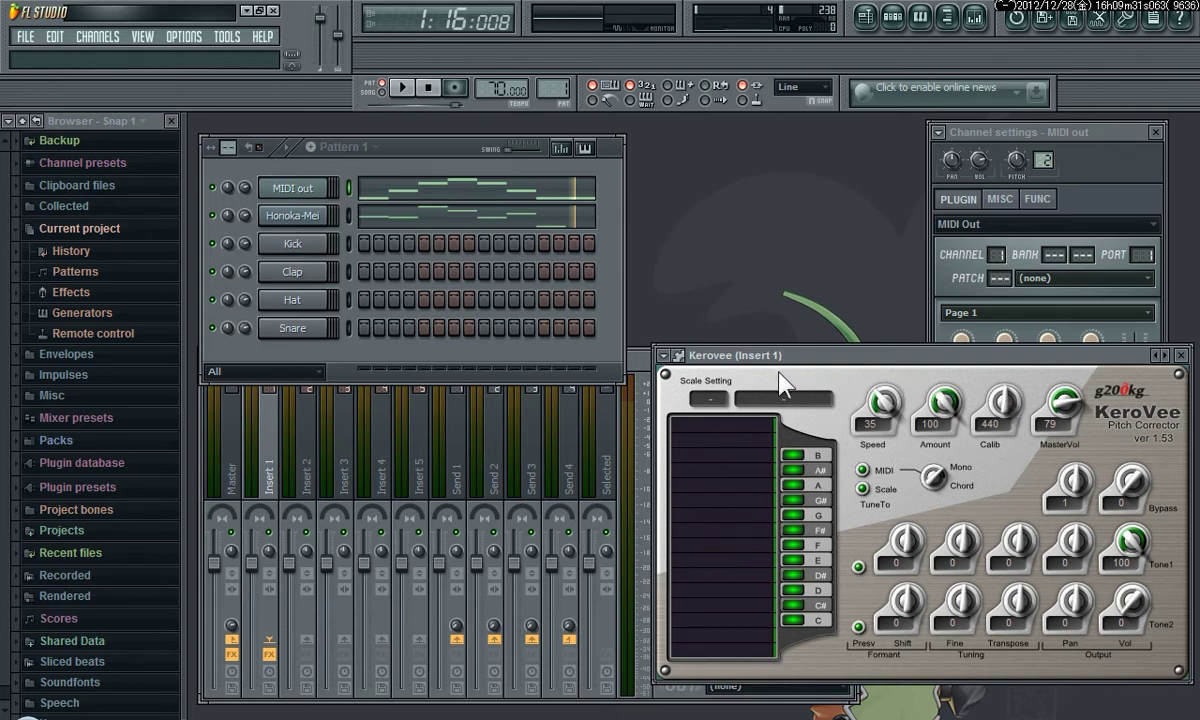
{"action": "left_click", "coordinate": [667, 357]}
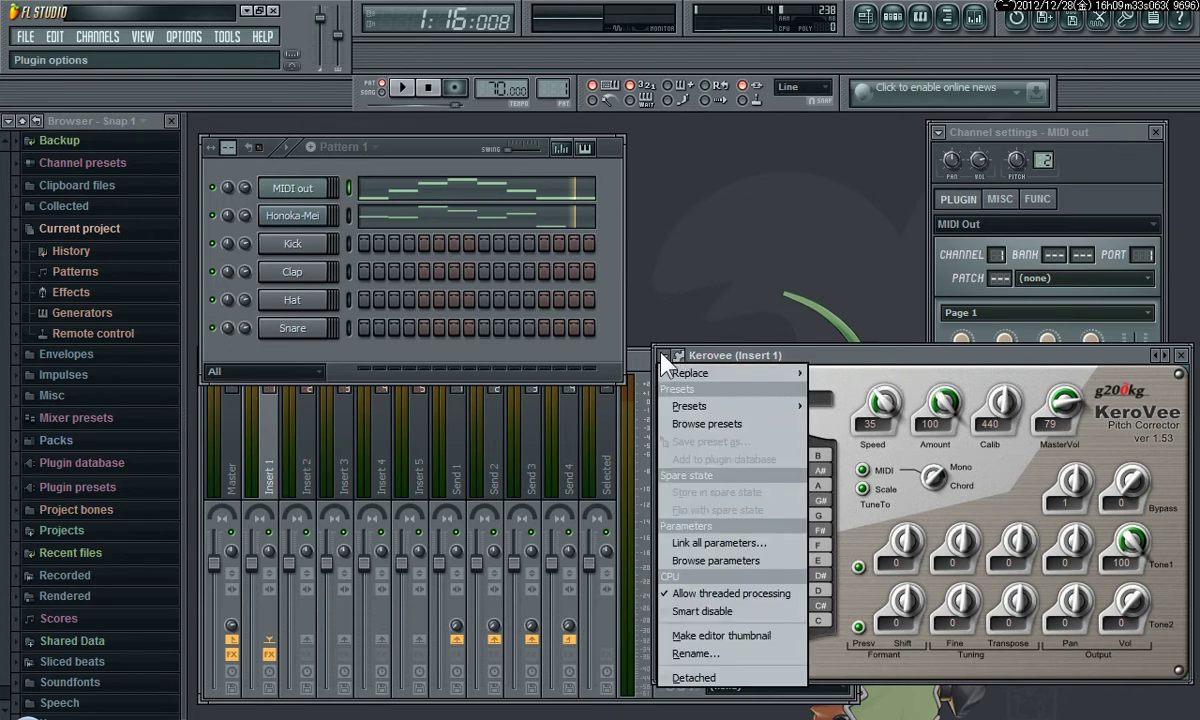
{"action": "left_click", "coordinate": [727, 561]}
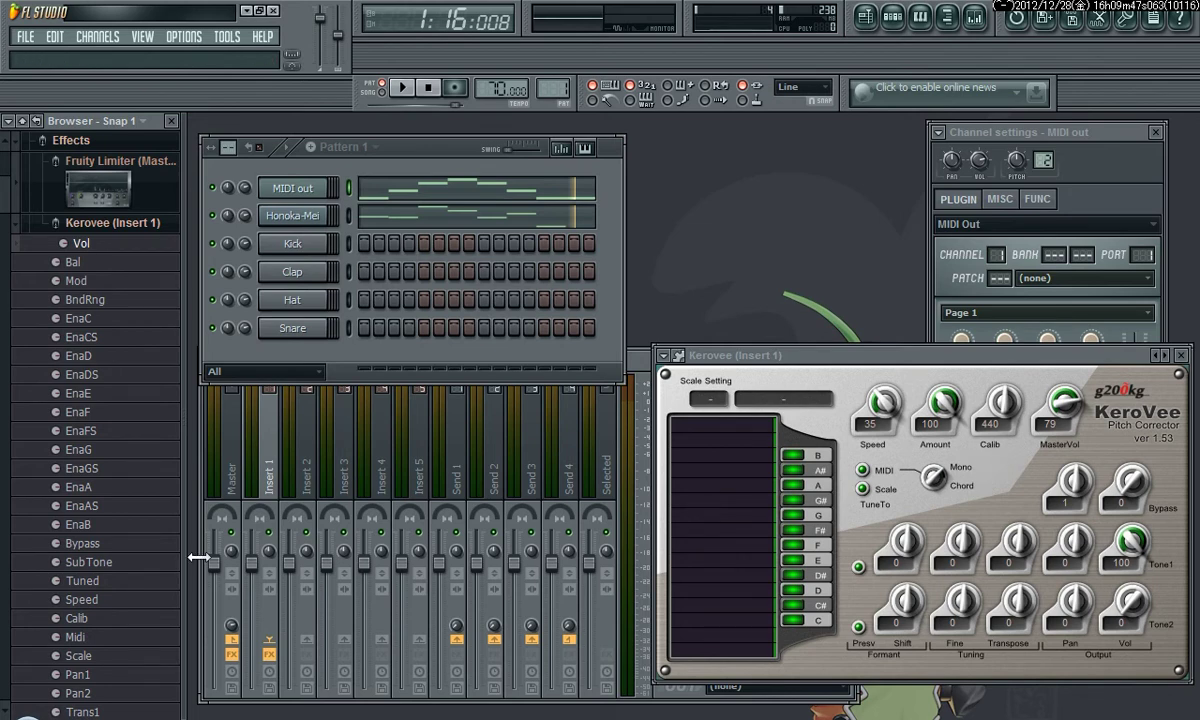
{"action": "right_click", "coordinate": [78, 618]}
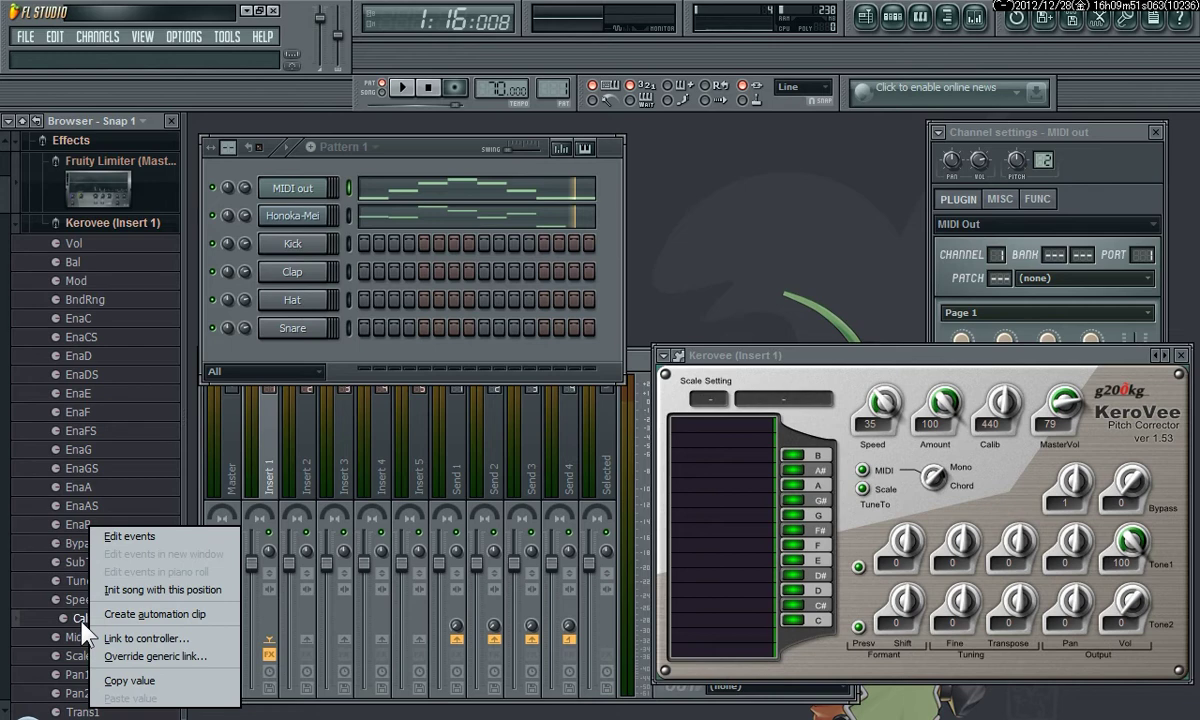
{"action": "left_click", "coordinate": [168, 620]}
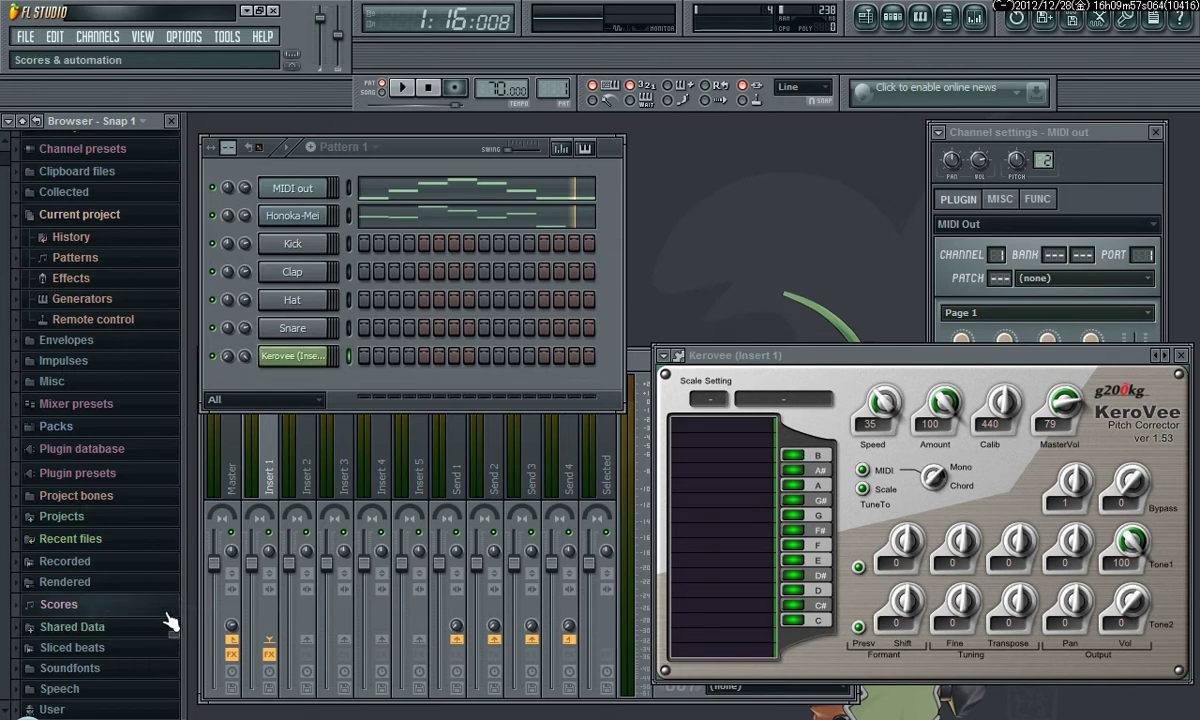
Open the KeroVee automation channel's settings, activate its first step in Pattern 1, and start playback
{"action": "left_click", "coordinate": [292, 360]}
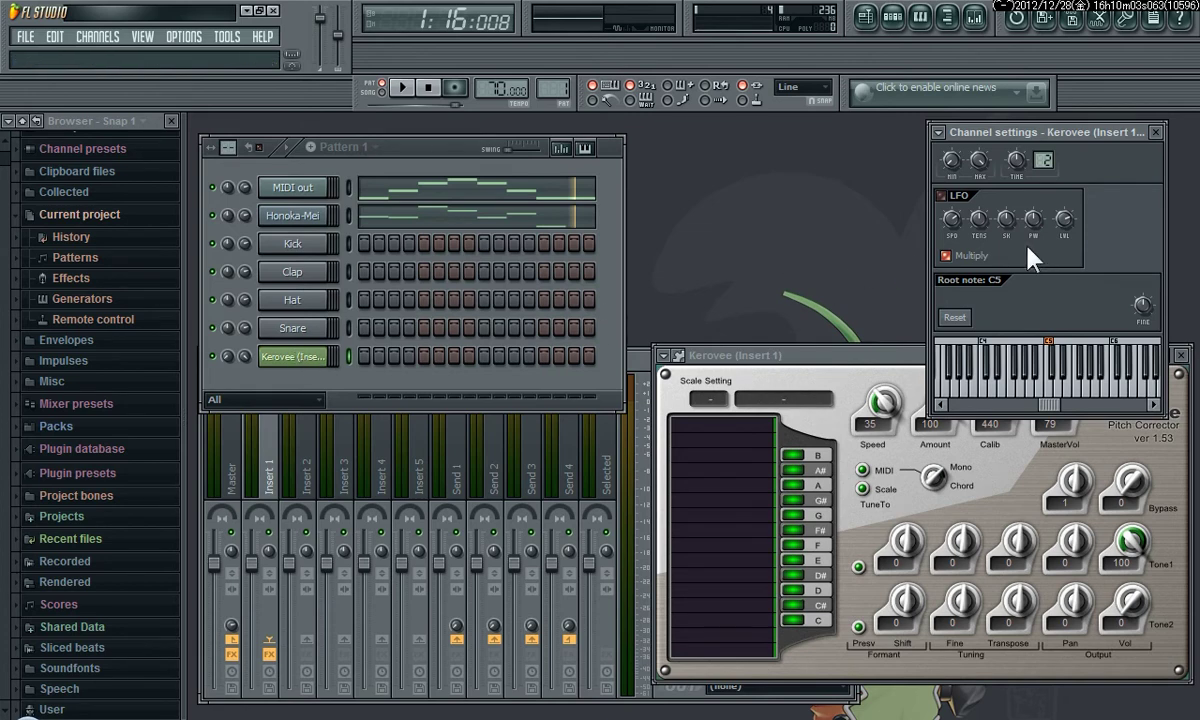
{"action": "left_click", "coordinate": [364, 356]}
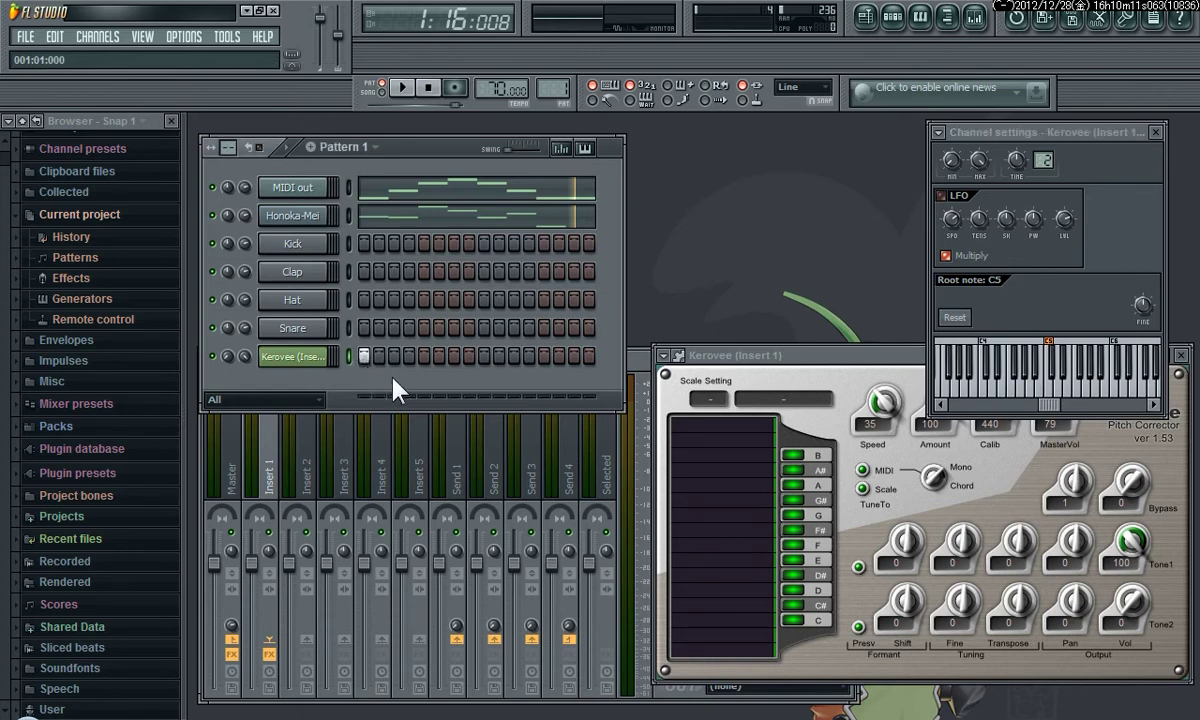
{"action": "left_click", "coordinate": [403, 88]}
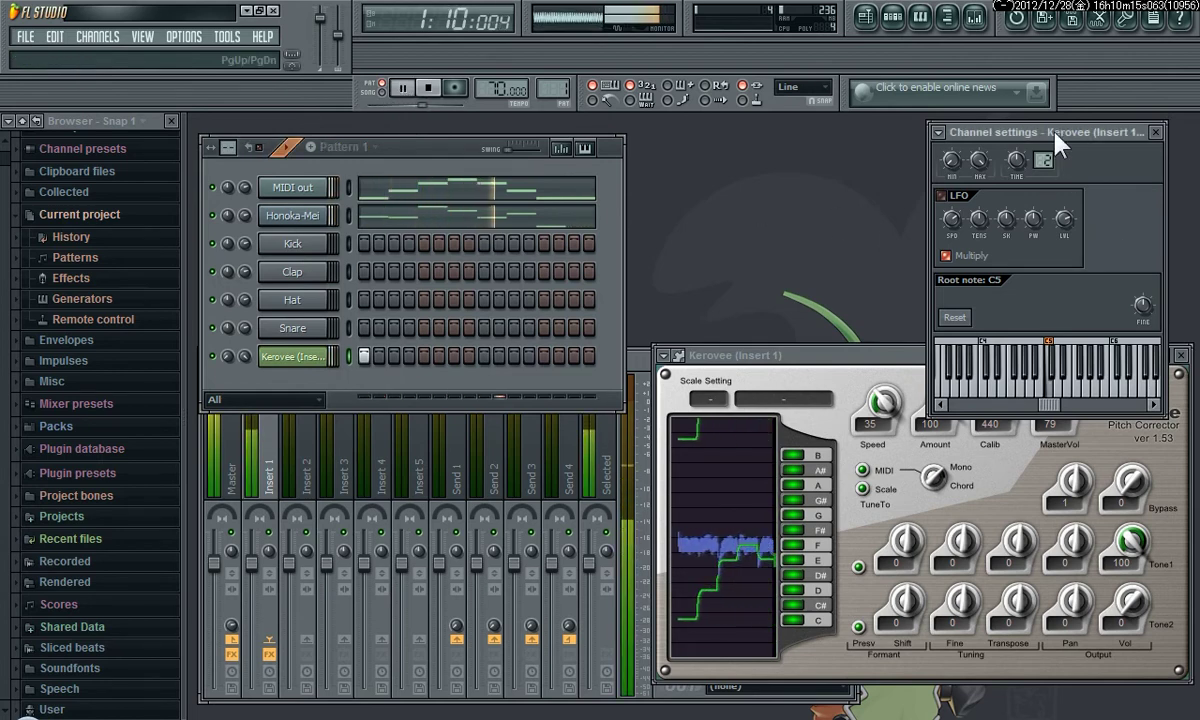
Arrange the channel settings and KeroVee windows so both are visible, enable the automation clip's LFO, and lower its level slightly
{"action": "left_click_drag", "start_coordinate": [1058, 136], "coordinate": [1021, 128]}
{"action": "left_click", "coordinate": [848, 350]}
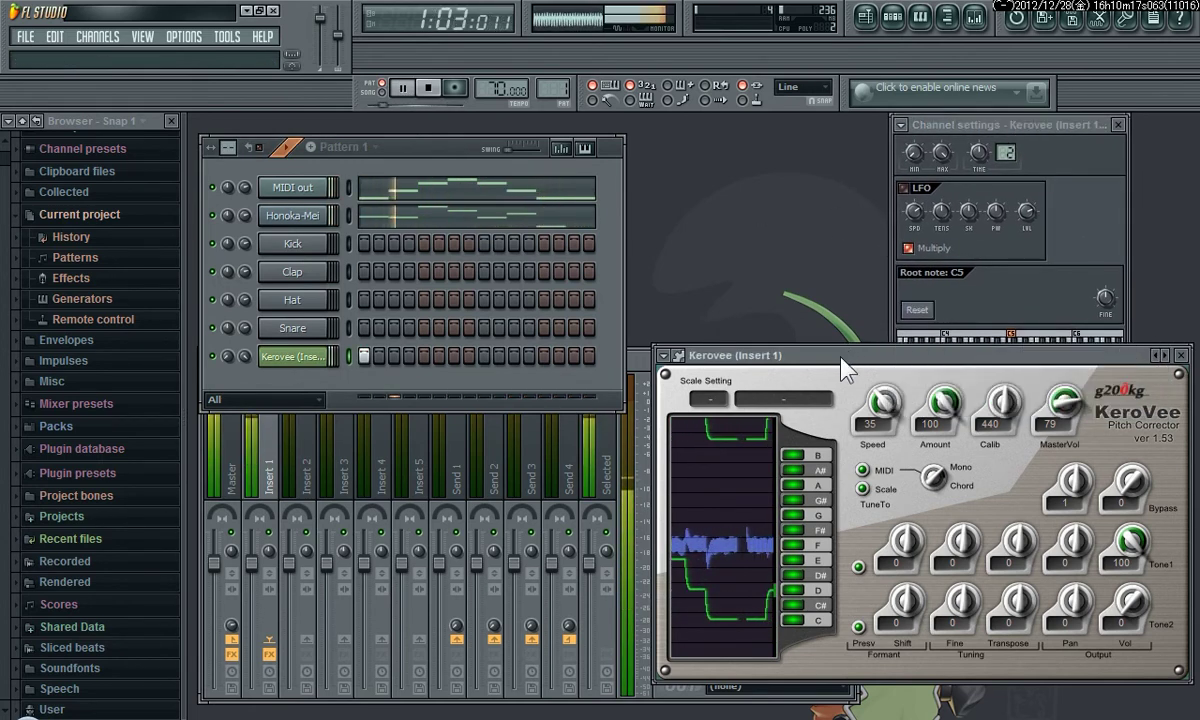
{"action": "left_click_drag", "start_coordinate": [873, 345], "coordinate": [871, 372]}
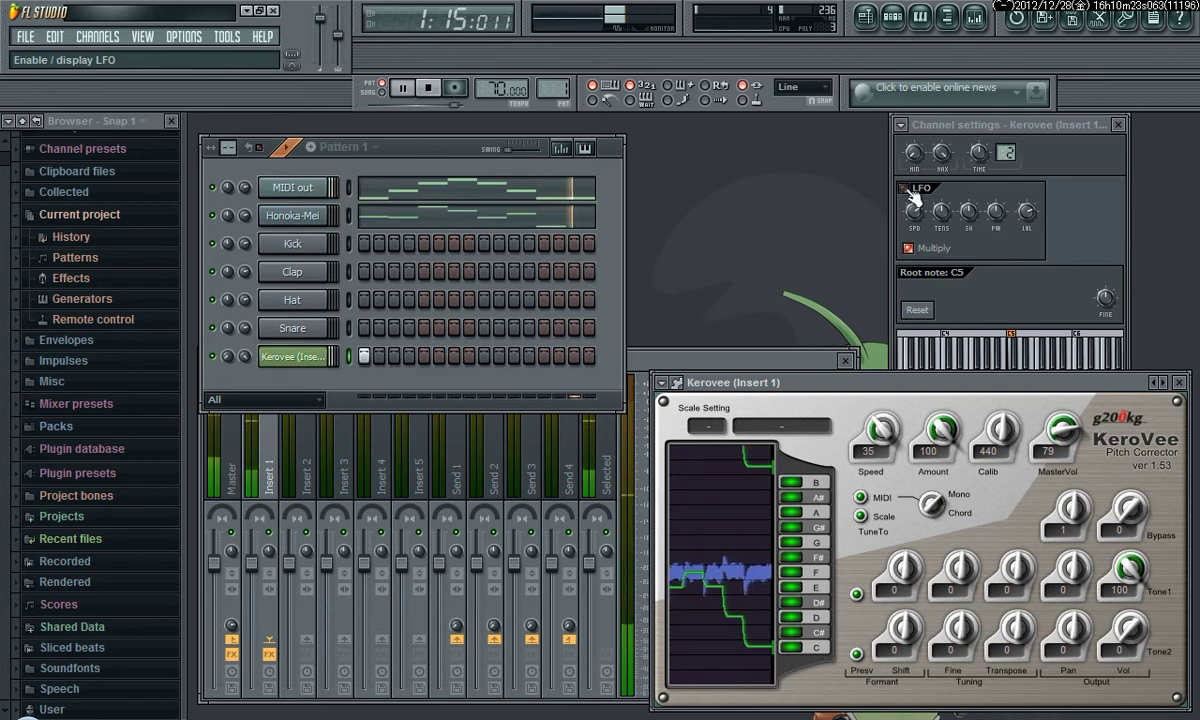
{"action": "left_click", "coordinate": [905, 189]}
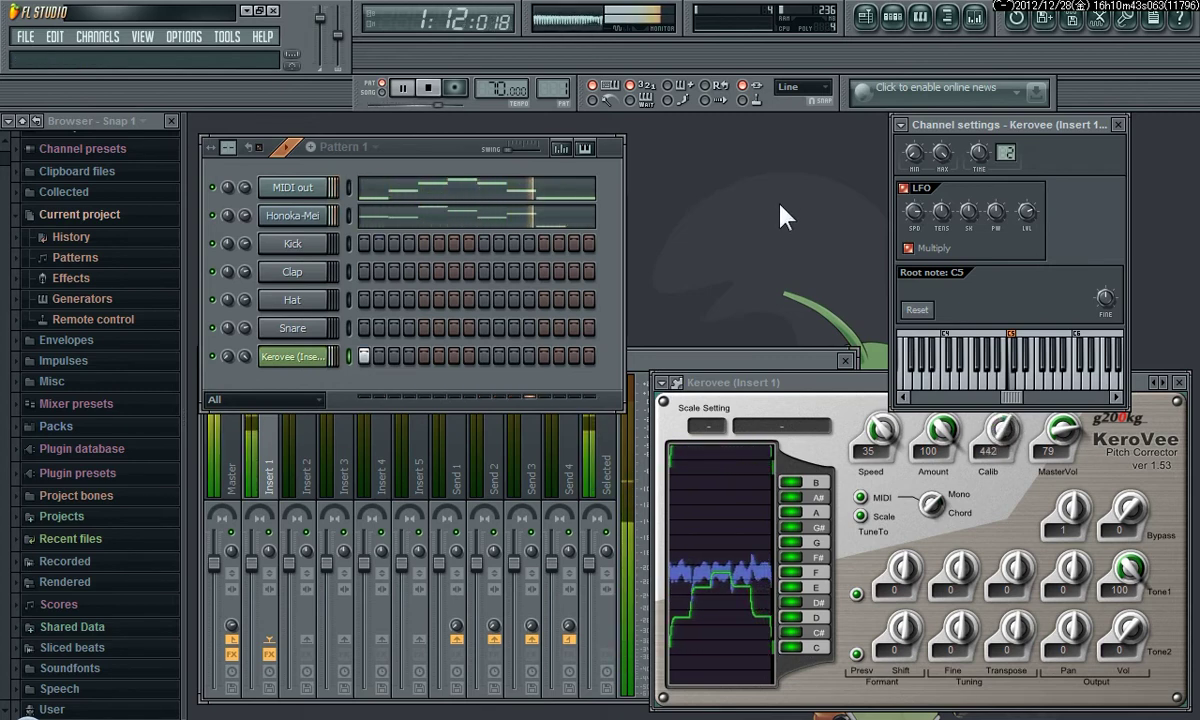
{"action": "left_click_drag", "start_coordinate": [1027, 212], "coordinate": [1028, 223]}
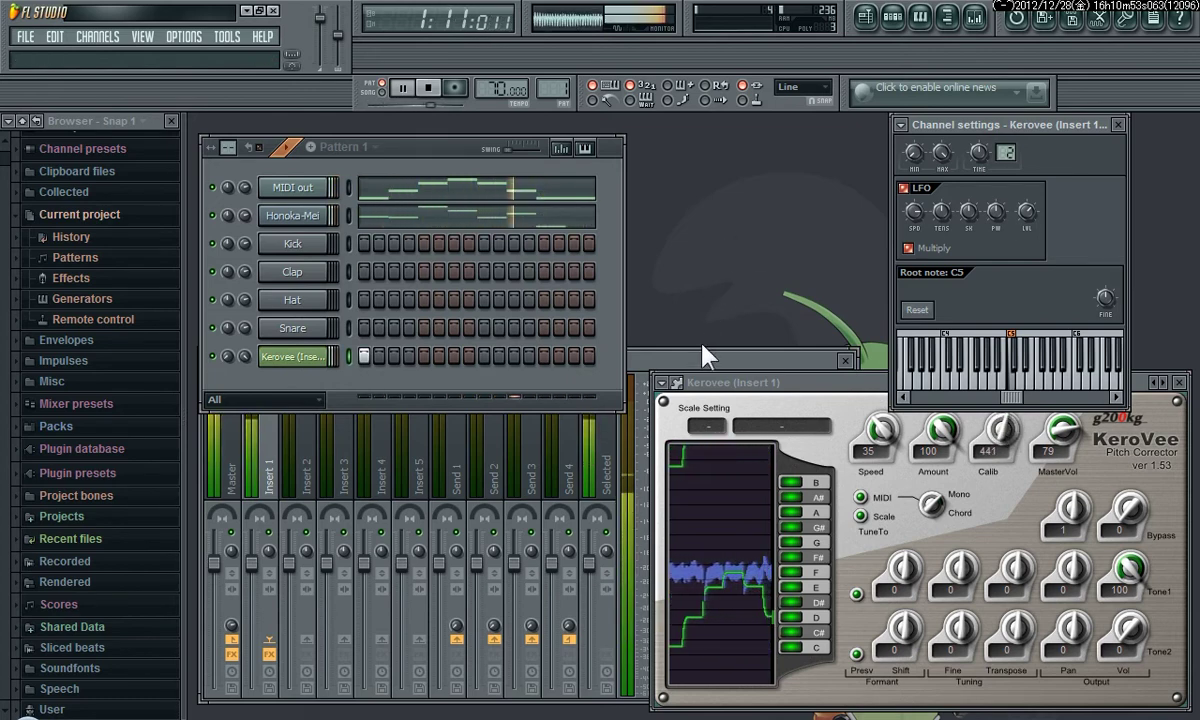
Insert a Fruity Dance channel above Kick and move its dancing character to the empty workspace beside the step sequencer
{"action": "right_click", "coordinate": [291, 244]}
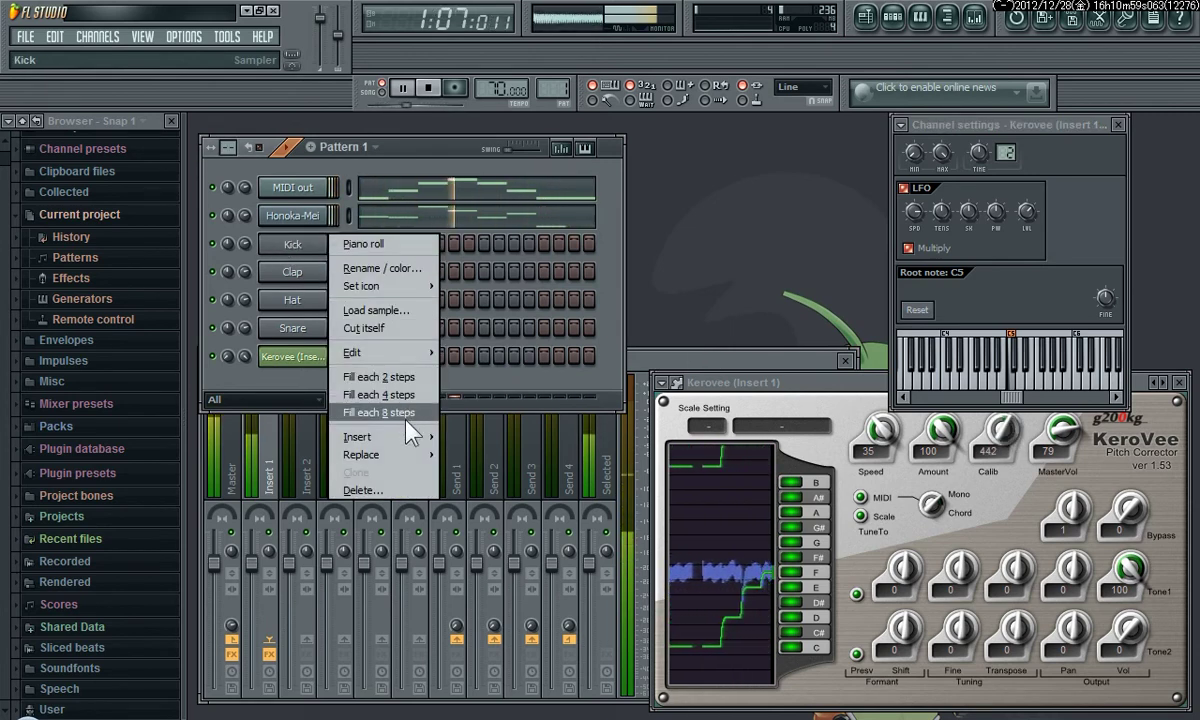
{"action": "mouse_move", "coordinate": [403, 436]}
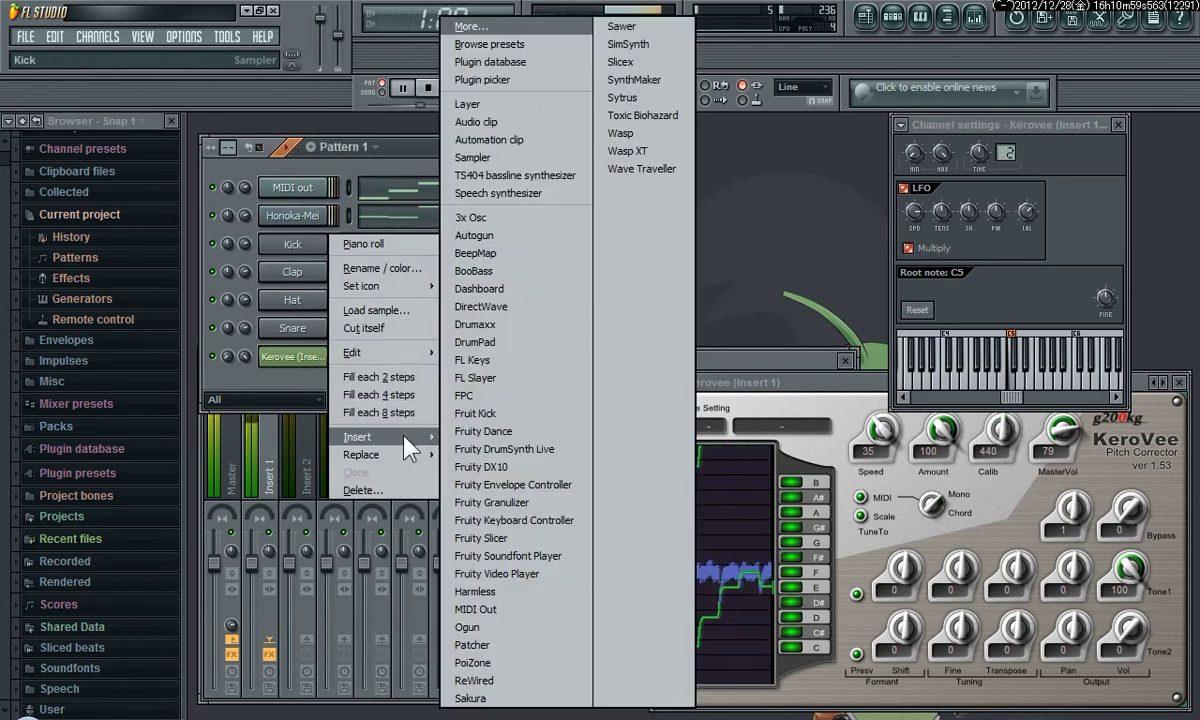
{"action": "left_click", "coordinate": [522, 431]}
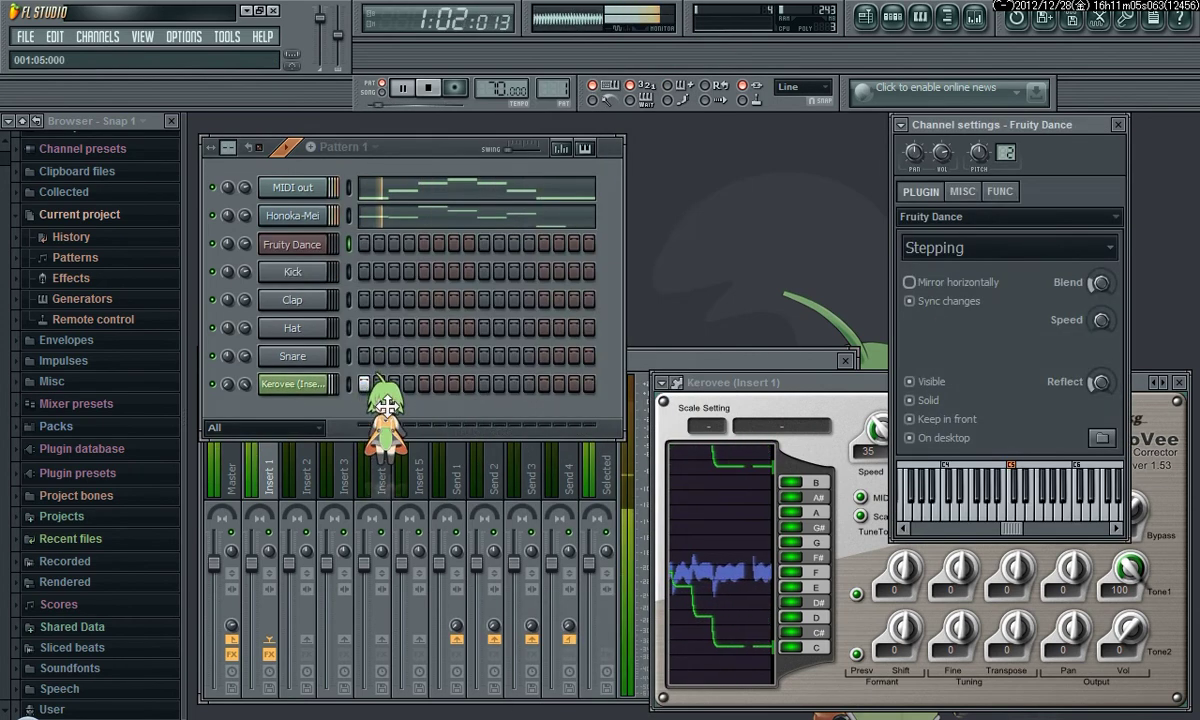
{"action": "left_click_drag", "start_coordinate": [377, 397], "coordinate": [755, 205]}
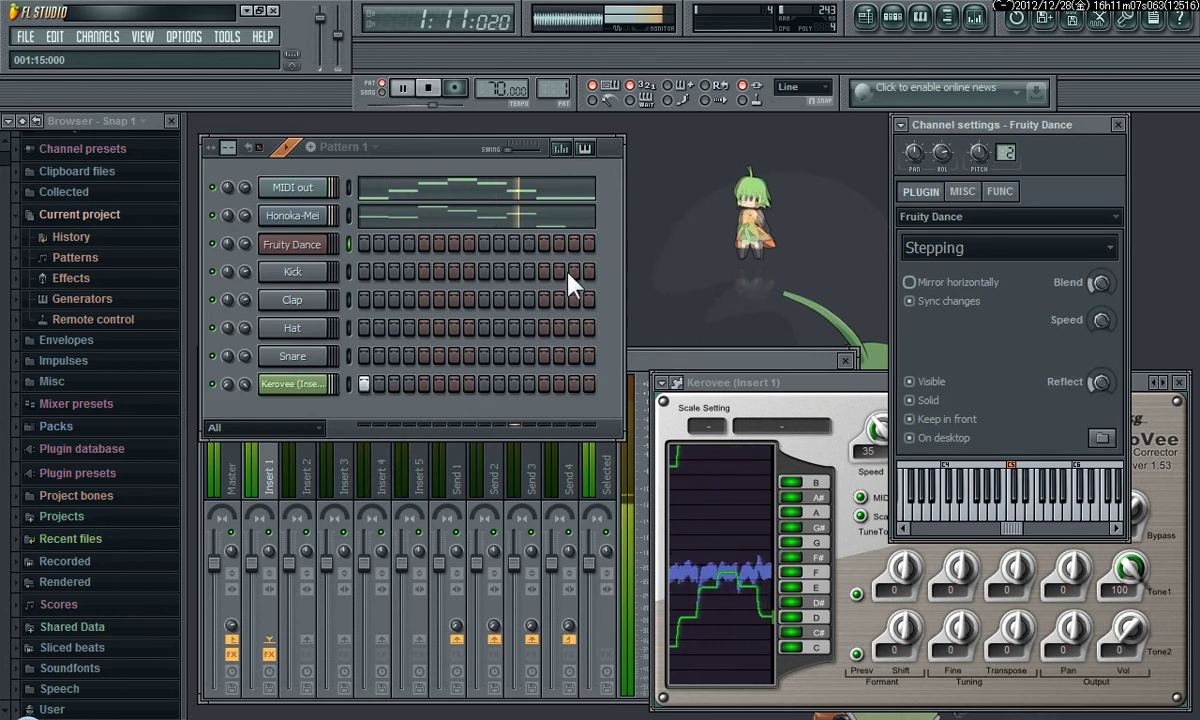
Add a one-bar Freestyle note at the start of the Fruity Dance channel's piano roll and close the piano roll
{"action": "right_click", "coordinate": [302, 248]}
{"action": "left_click", "coordinate": [378, 228]}
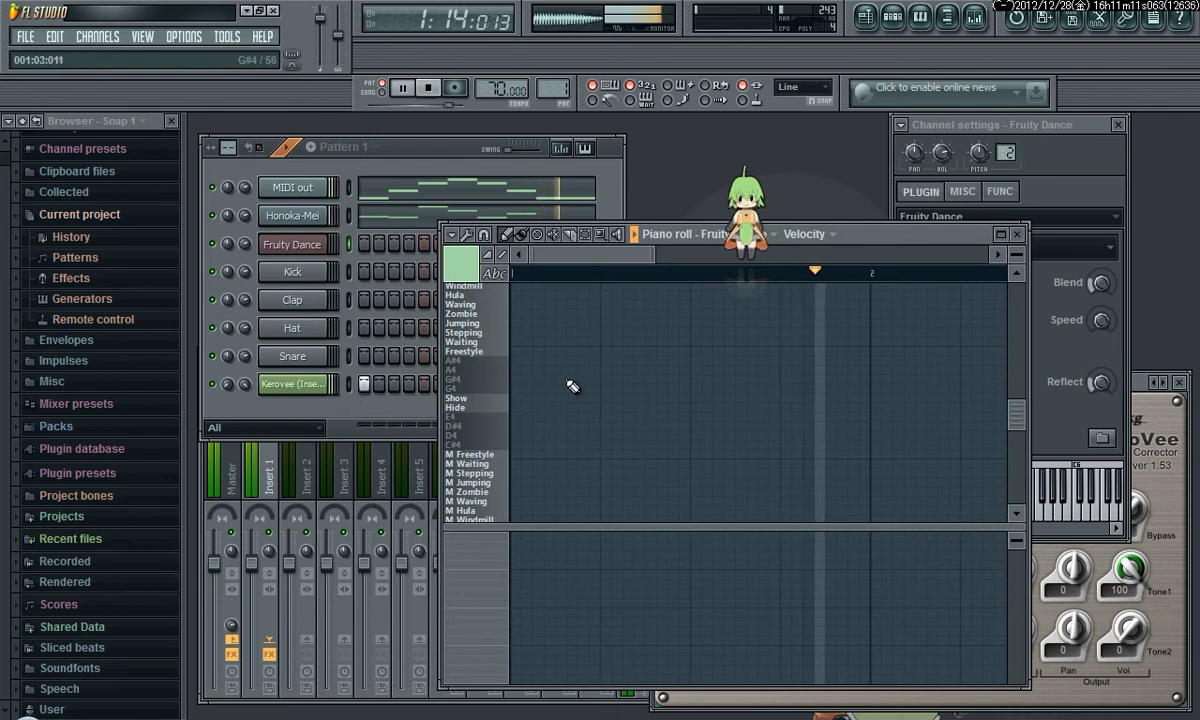
{"action": "left_click", "coordinate": [513, 352]}
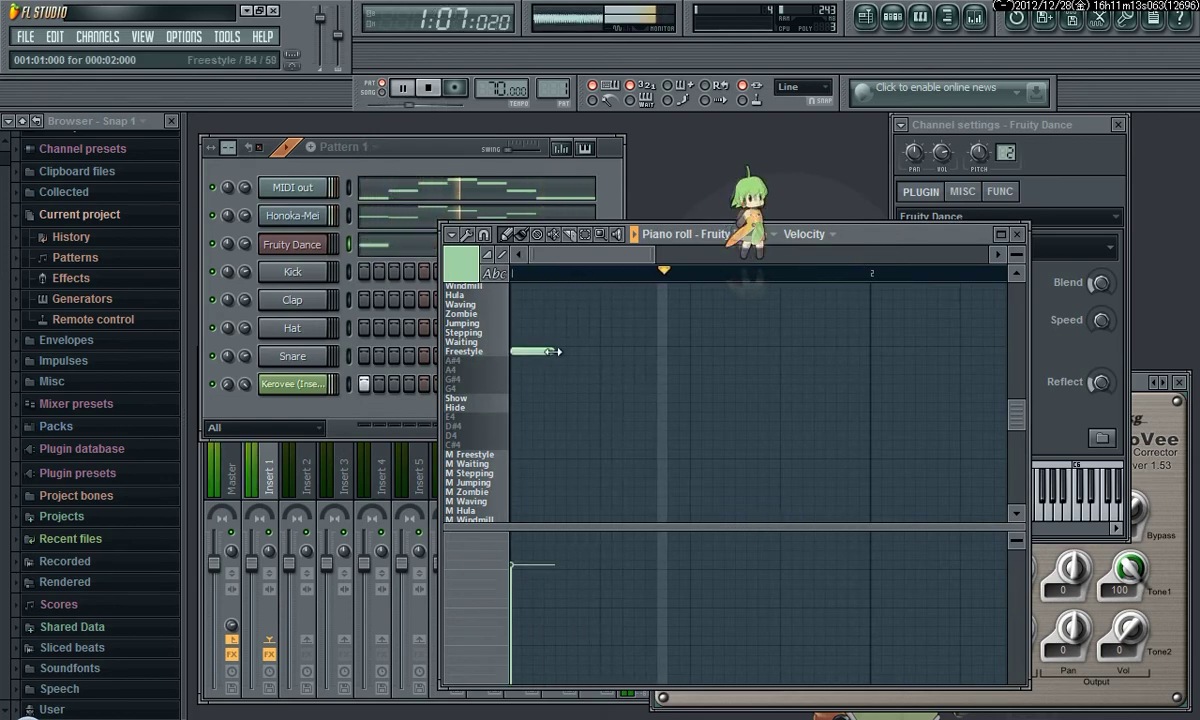
{"action": "left_click_drag", "start_coordinate": [552, 352], "coordinate": [872, 352]}
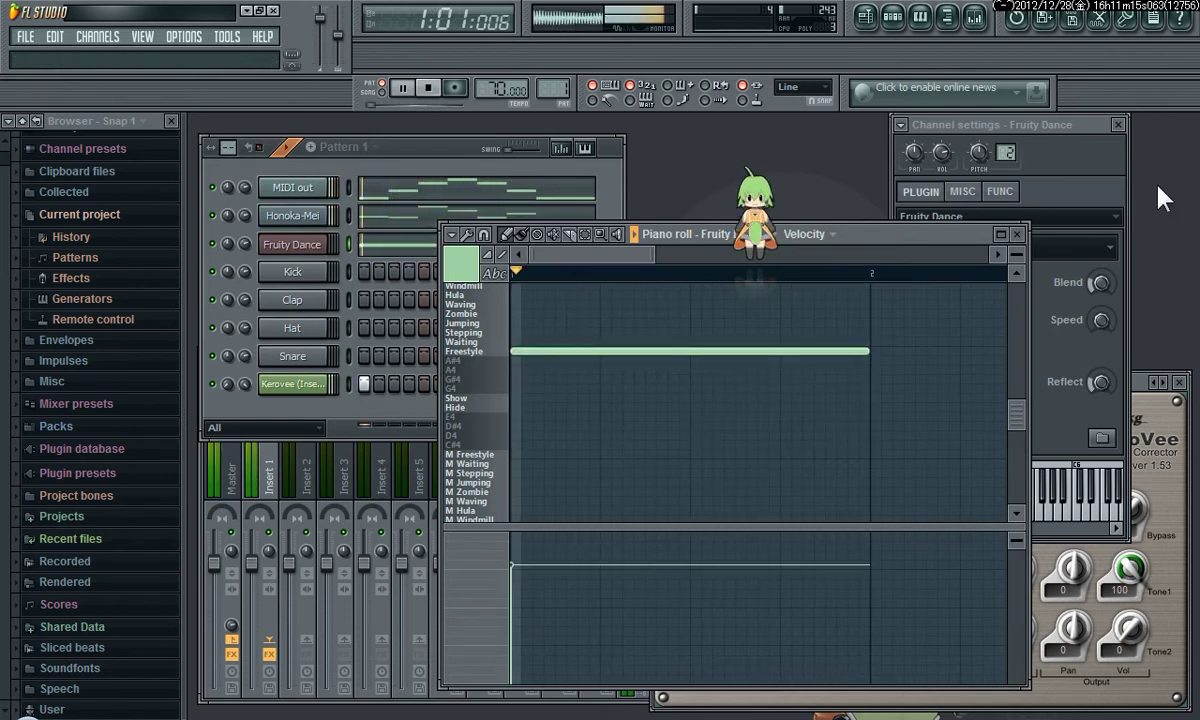
{"action": "left_click", "coordinate": [1017, 234]}
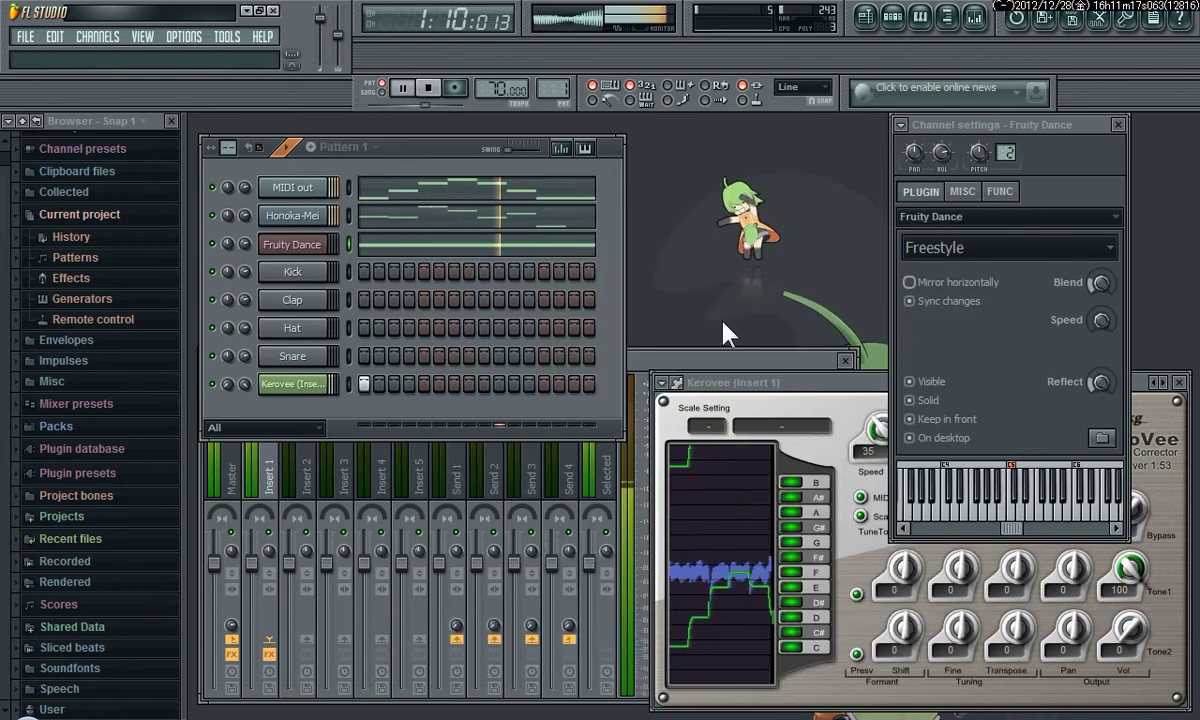
Load Fruity Reeverb in the second effect slot of Insert 1 and set its Reverb amount to 14%
{"action": "left_click", "coordinate": [678, 362]}
{"action": "left_click", "coordinate": [663, 430]}
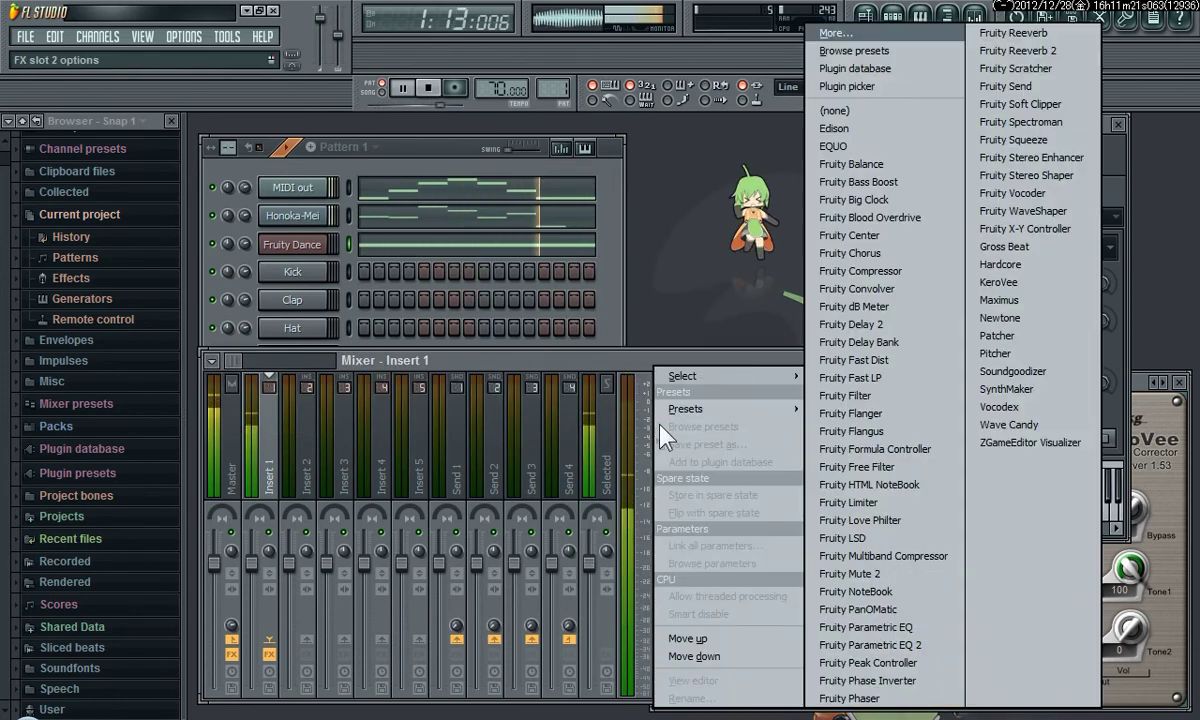
{"action": "mouse_move", "coordinate": [738, 384]}
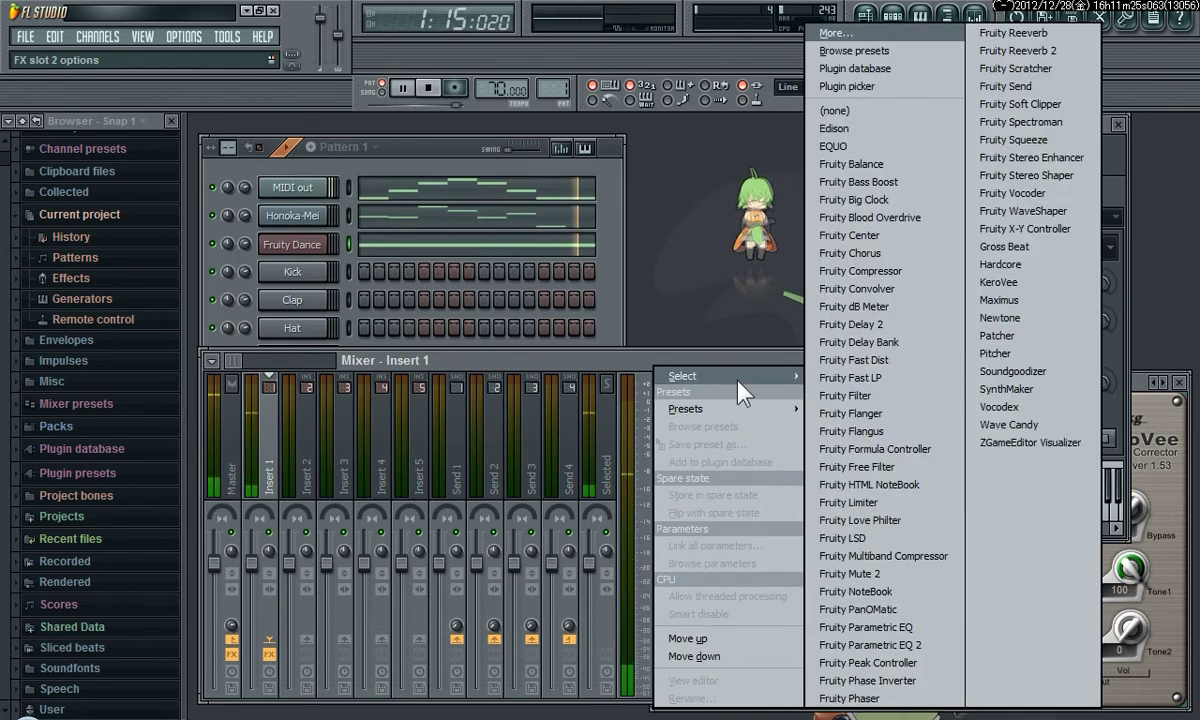
{"action": "left_click", "coordinate": [1030, 33]}
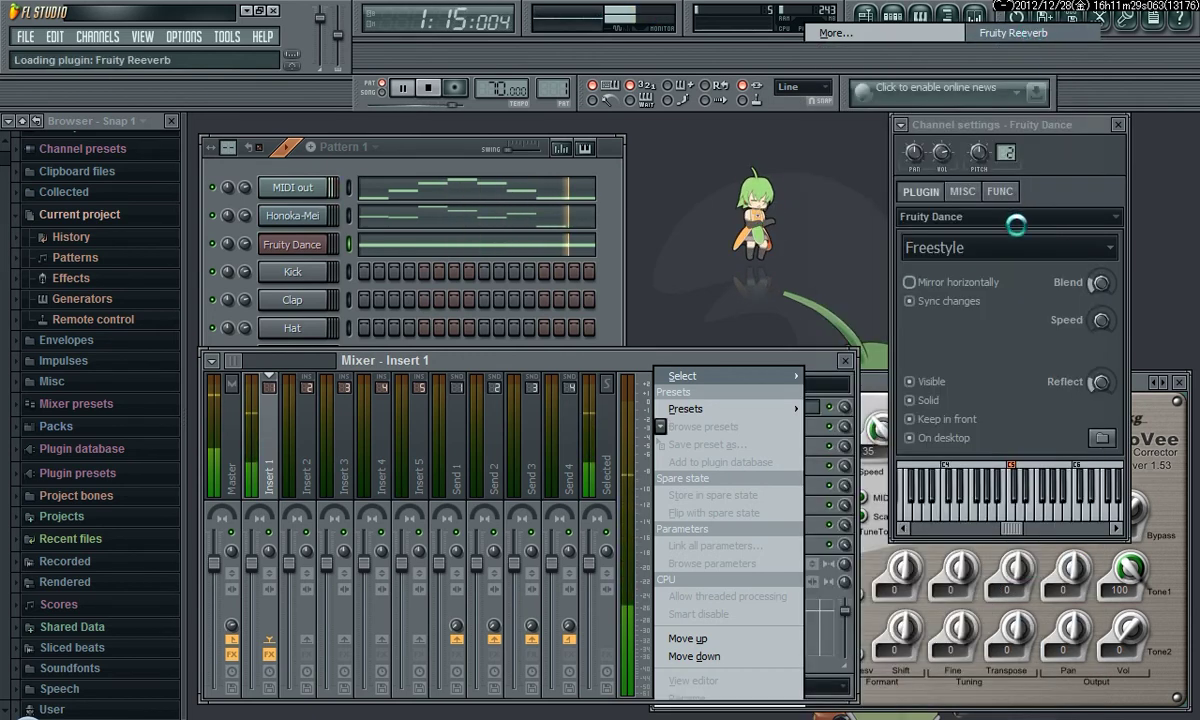
{"action": "left_click_drag", "start_coordinate": [846, 198], "coordinate": [1051, 310]}
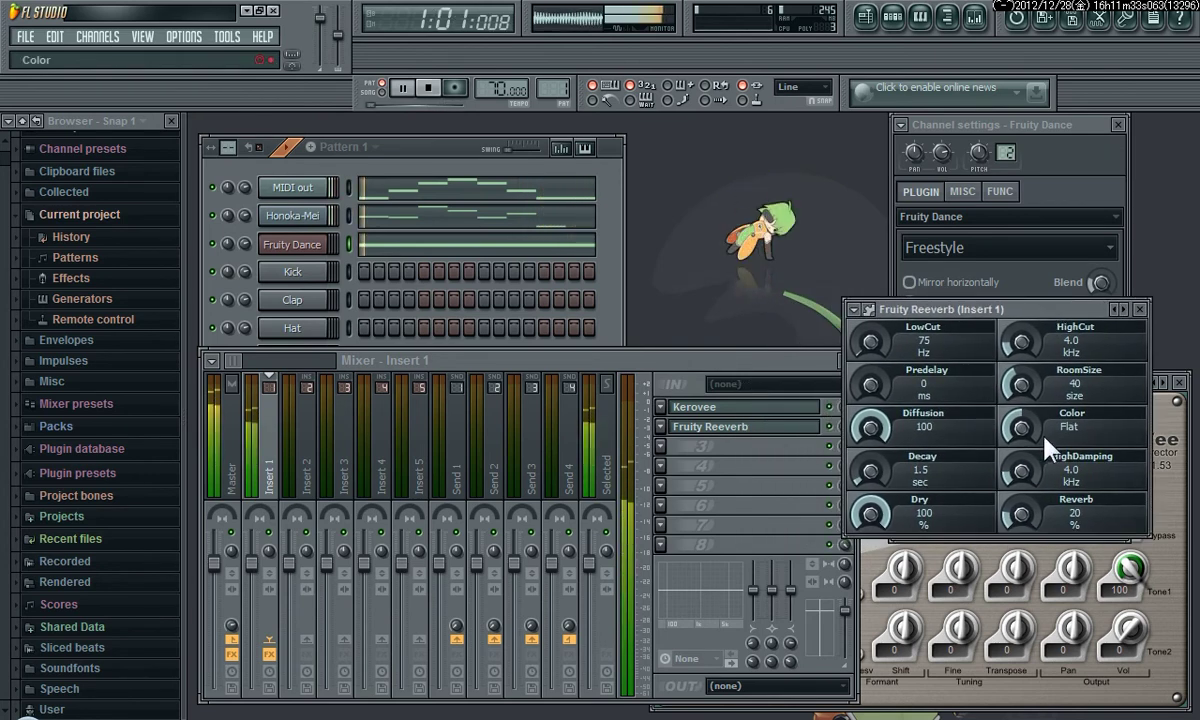
{"action": "left_click_drag", "start_coordinate": [1024, 518], "coordinate": [1024, 530]}
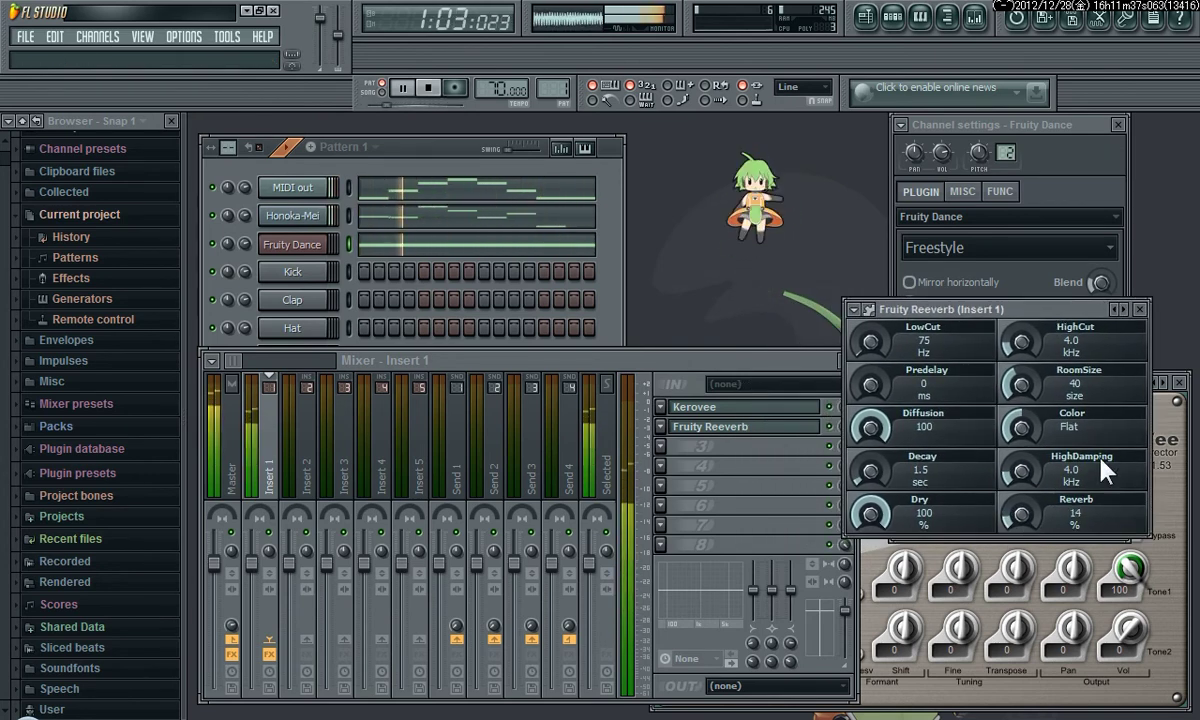